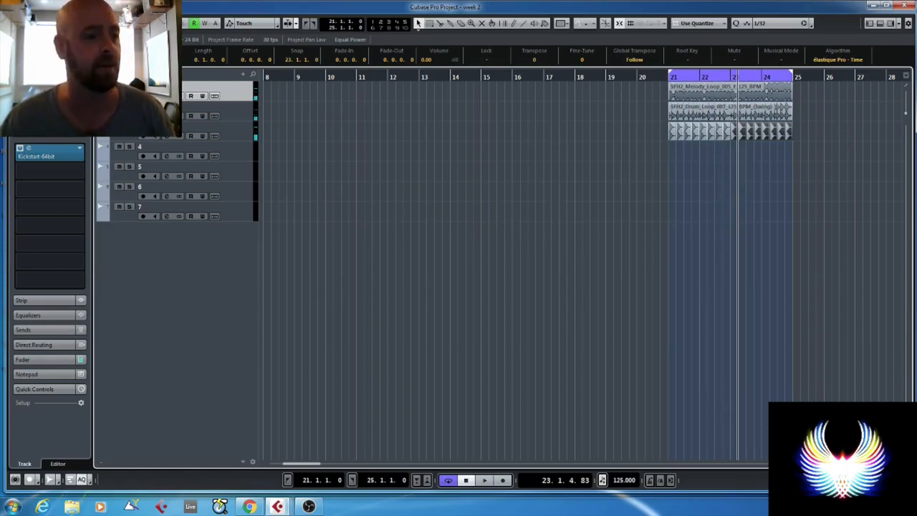
- Set the snap grid to Bar and copy the melody loop on track 1 from bar 21 to bar 13
click(692, 24)
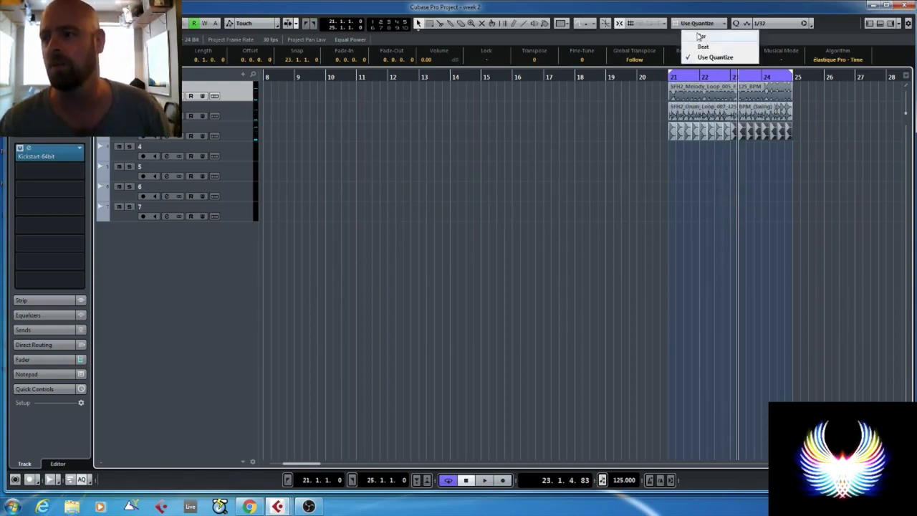
click(700, 34)
drag(701, 90, 444, 100)
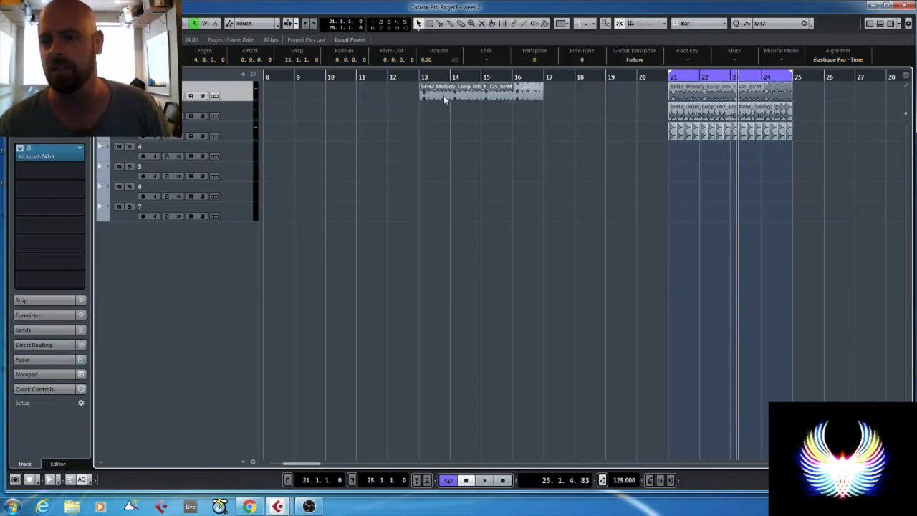
- Play the copied melody loop from bar 13 and bypass its Kickstart insert
click(412, 69)
key(space)
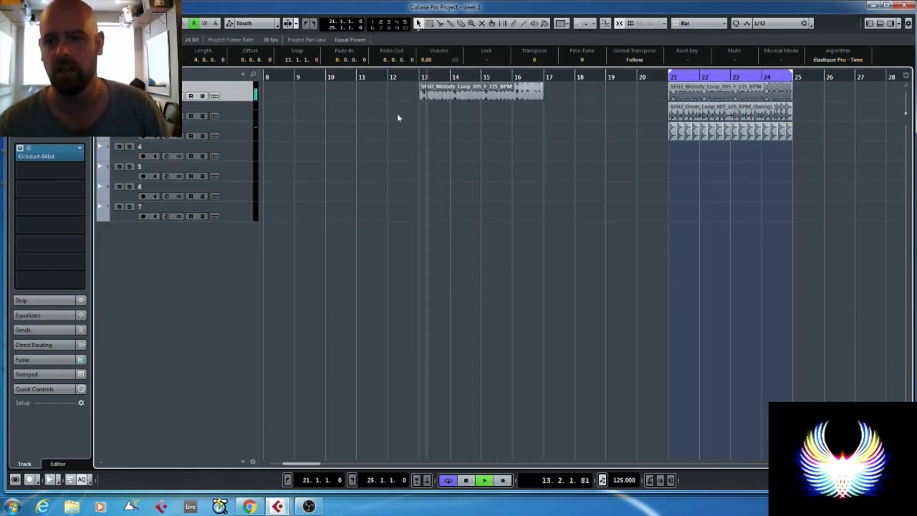
click(21, 148)
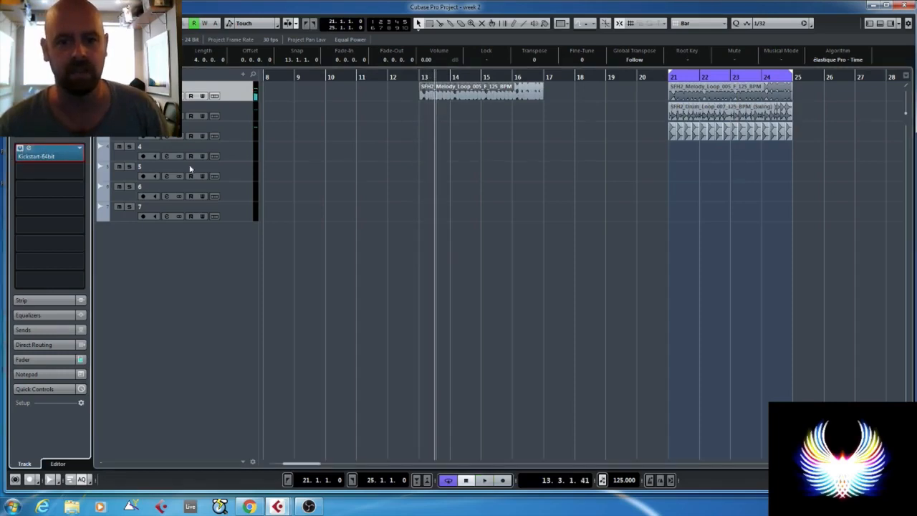
click(333, 188)
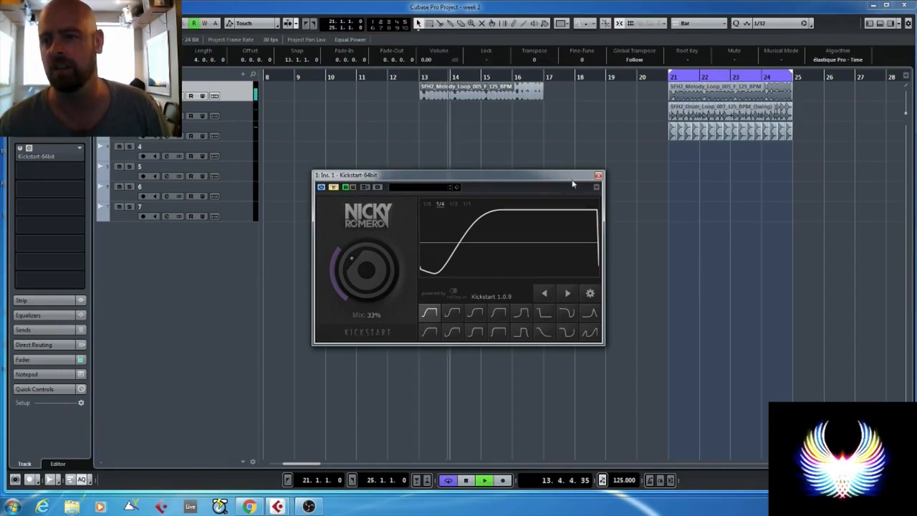
key(space)
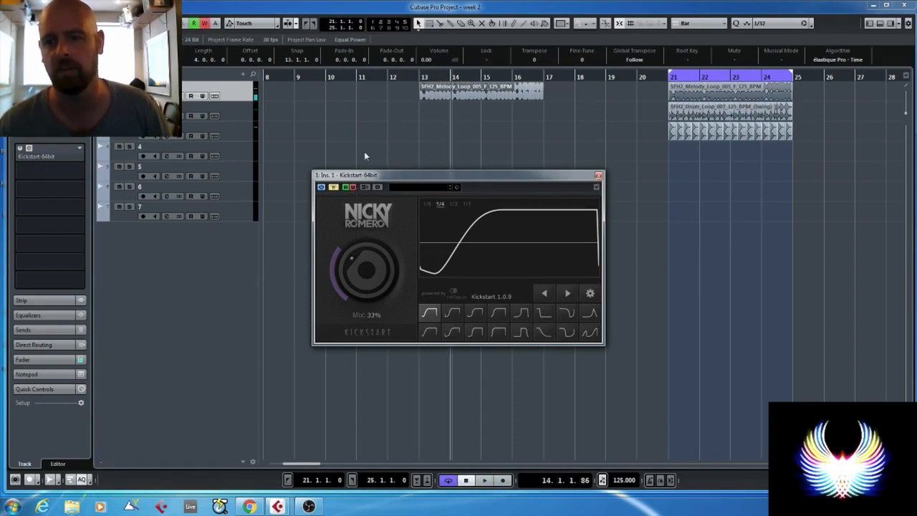
- Record automation of the Kickstart bypass being switched off during playback, and close the plug-in window
key(space)
click(333, 187)
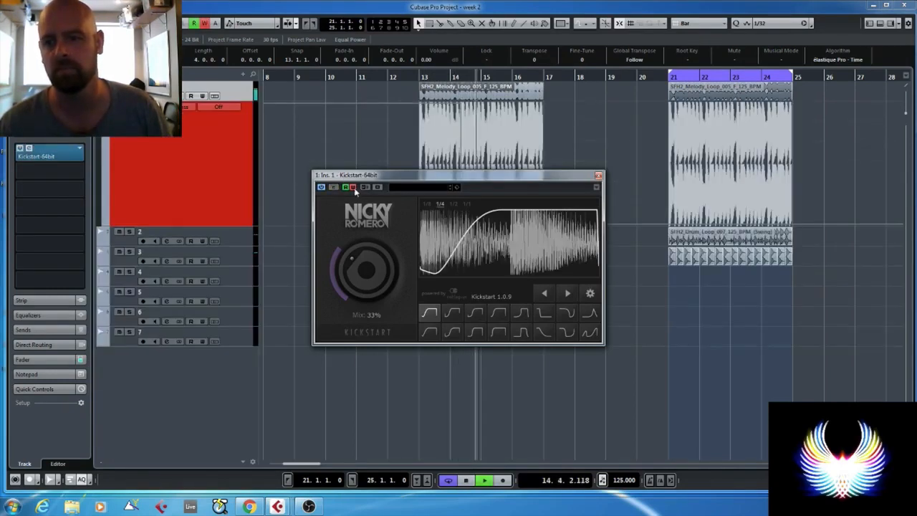
key(space)
click(598, 174)
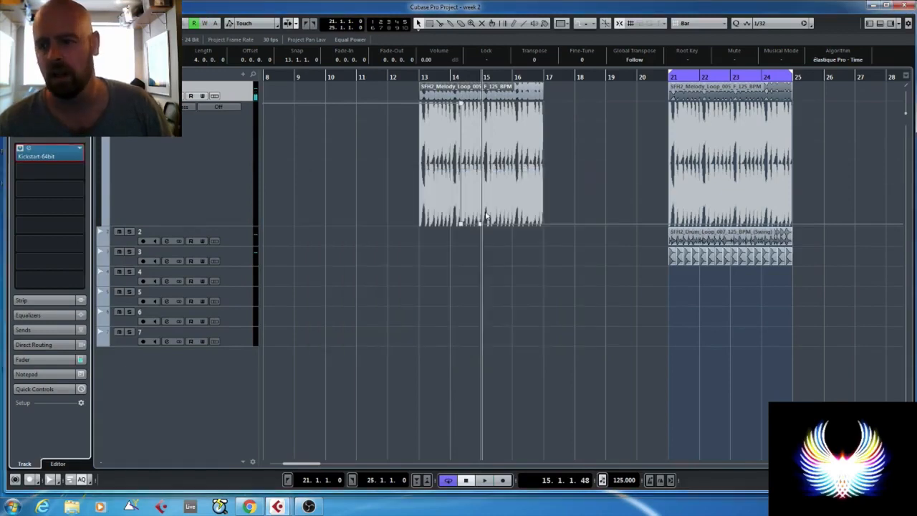
- Rework the Kickstart bypass automation on track 1 so the bypass stays on until bar 21 and switches off there
drag(424, 192, 506, 244)
key(Delete)
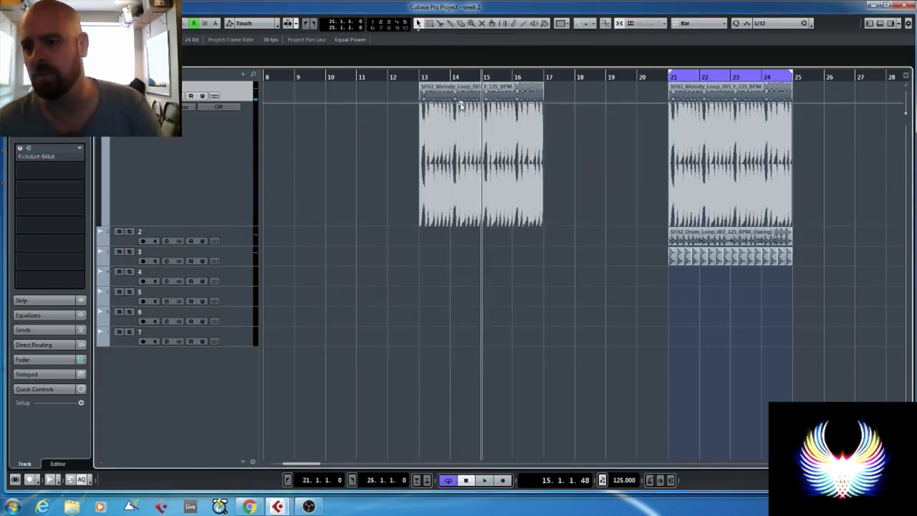
drag(467, 106, 539, 106)
click(667, 107)
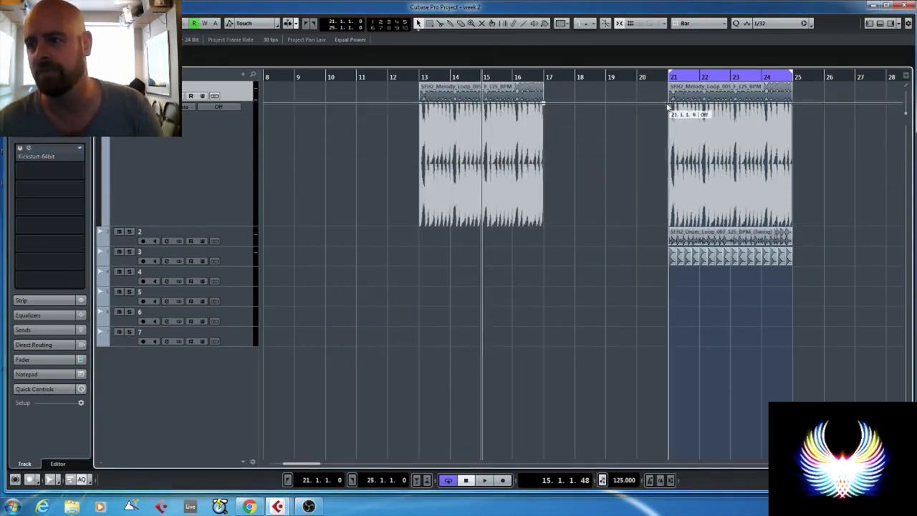
drag(667, 107, 643, 230)
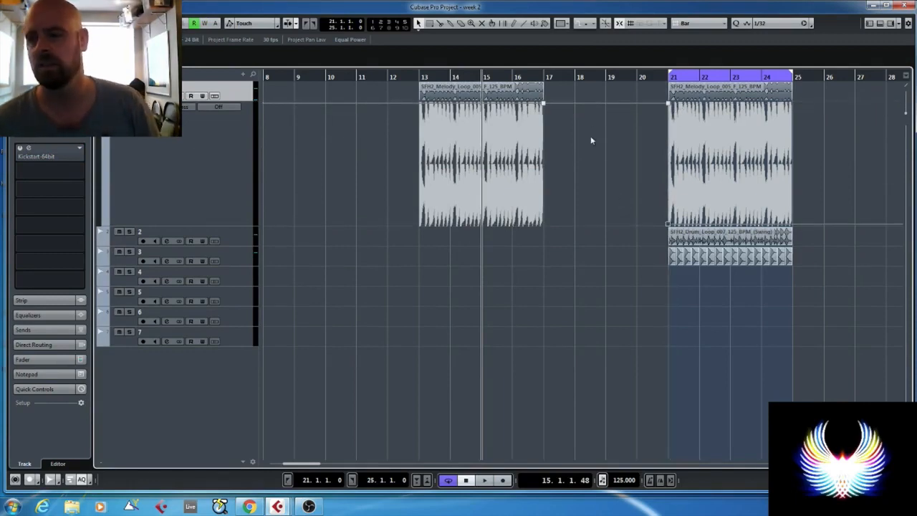
scroll(636, 151, up, 3)
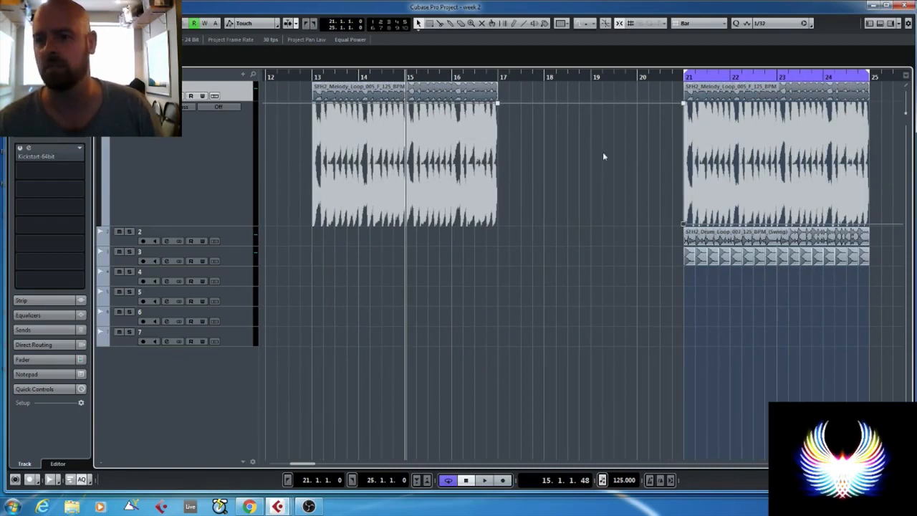
click(498, 105)
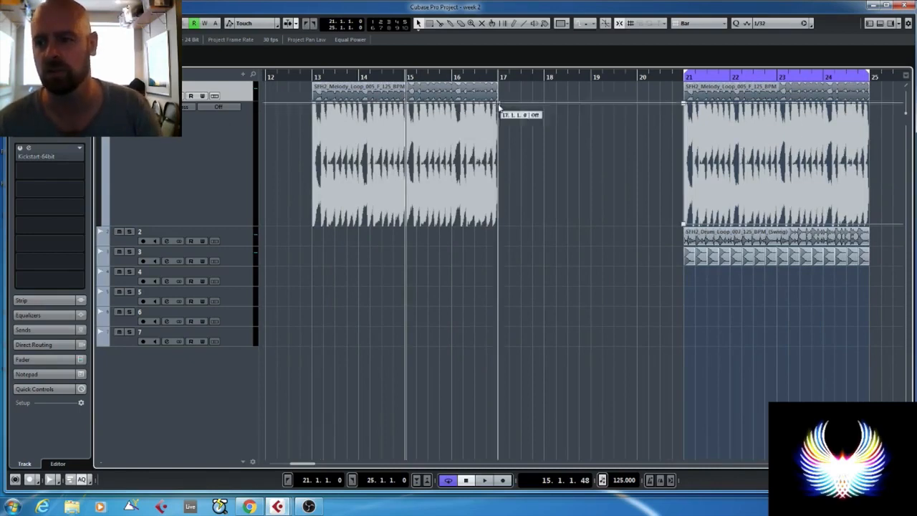
- Place the VEDH Uplifter 001 sample on track 5 at bar 17 and increase the height of track 1
click(314, 76)
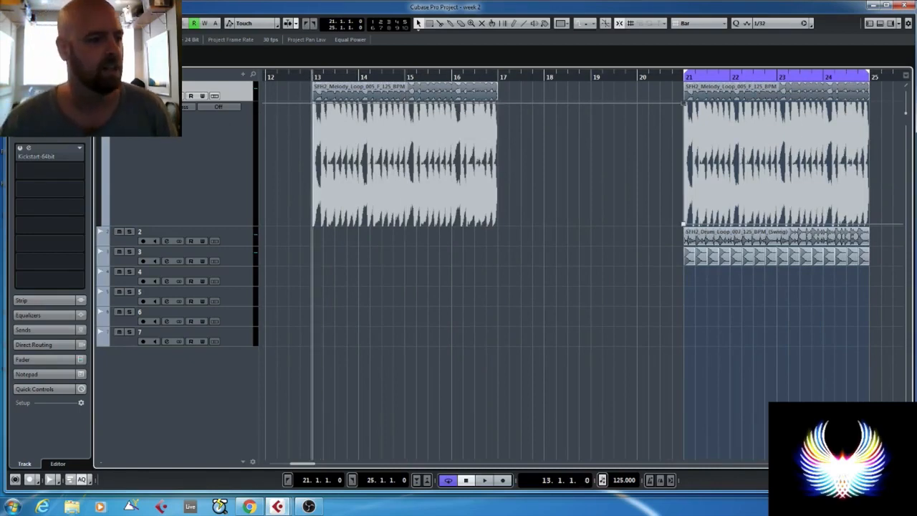
drag(0, 229, 503, 290)
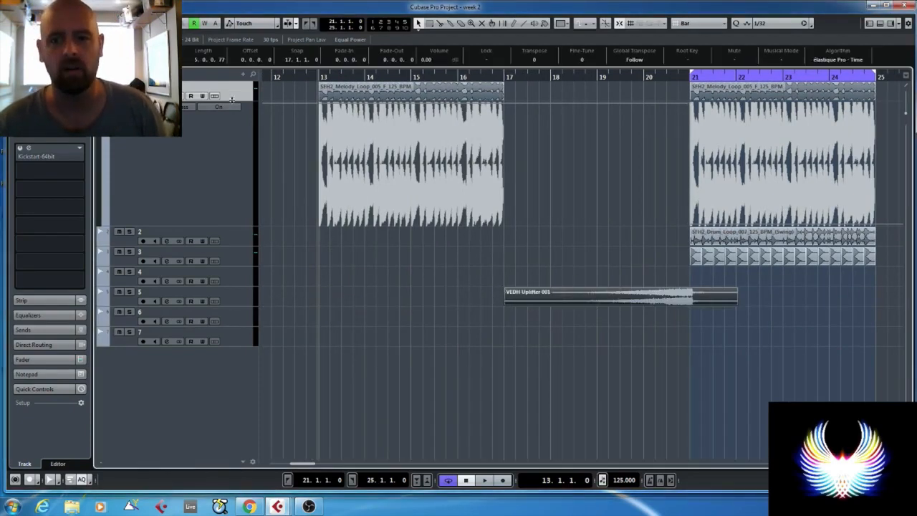
drag(231, 99, 238, 144)
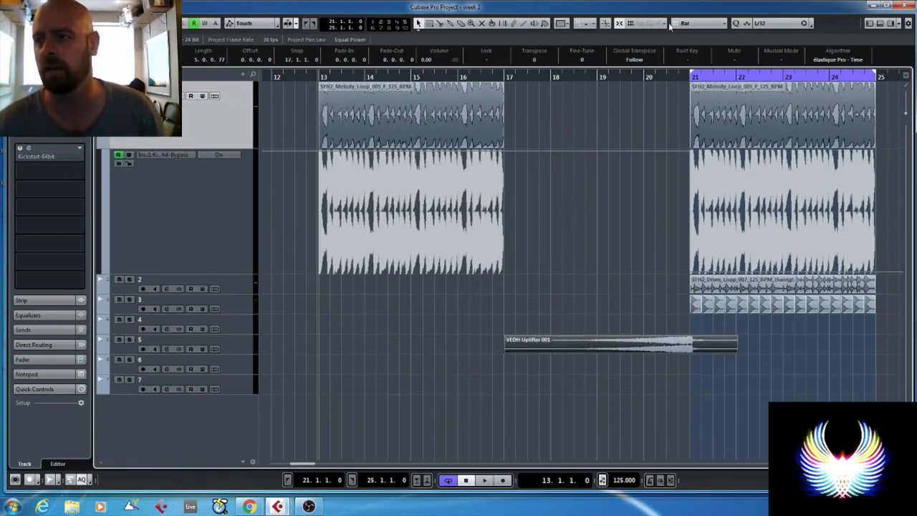
- Using a Beat grid, split off the first two beats of the melody loop at bar 13 and copy them to bar 17
click(694, 23)
click(703, 46)
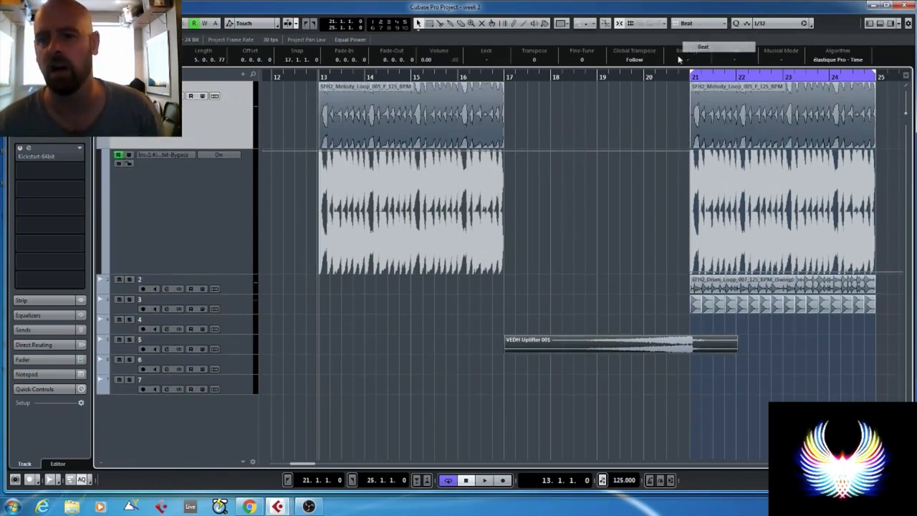
alt+click(340, 126)
drag(330, 116, 517, 126)
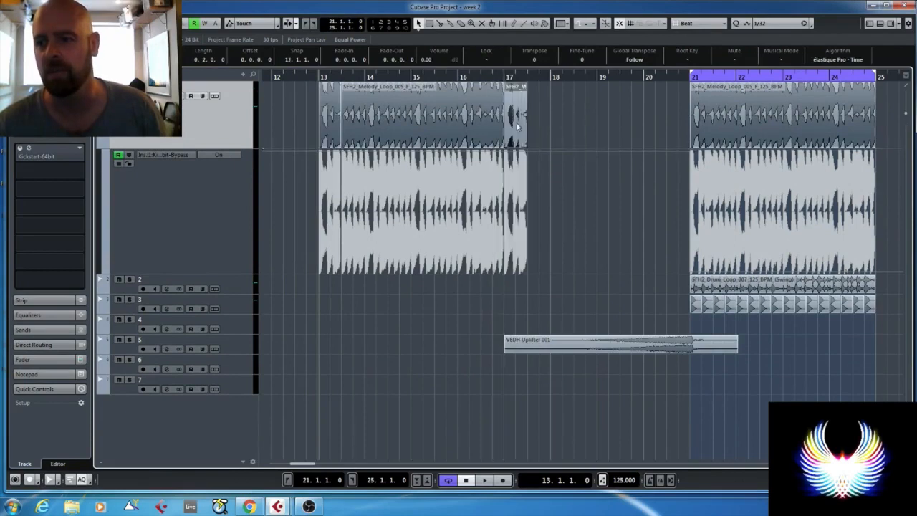
- Play from just before bar 17 and duplicate the two-beat melody slice three times, up to bar 19
click(494, 77)
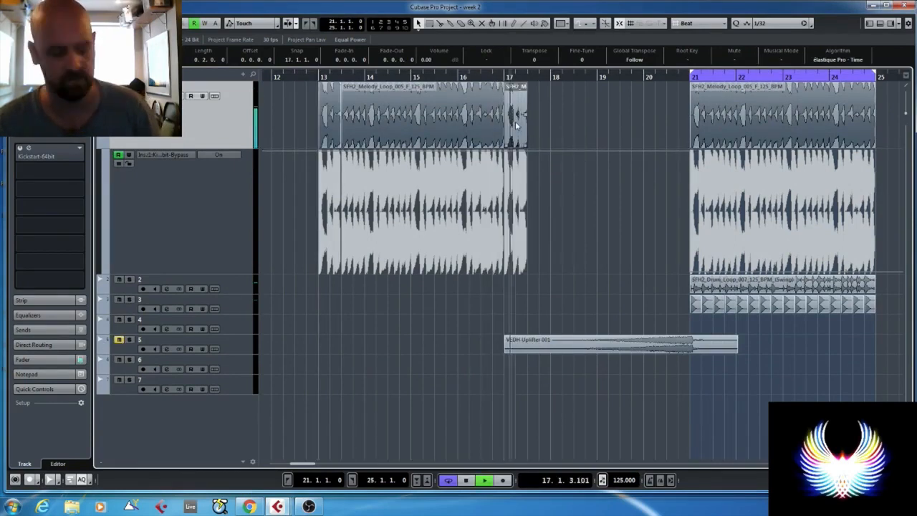
key(ctrl+d)
key(ctrl+d)
key(ctrl+d)
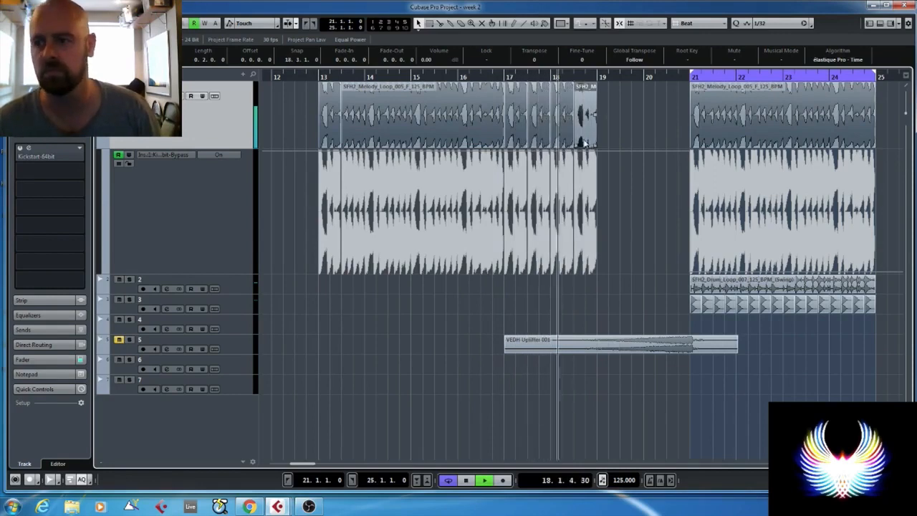
- Switch the snap grid to Use Quantize with a 1/16 quantize value
scroll(636, 123, up, 2)
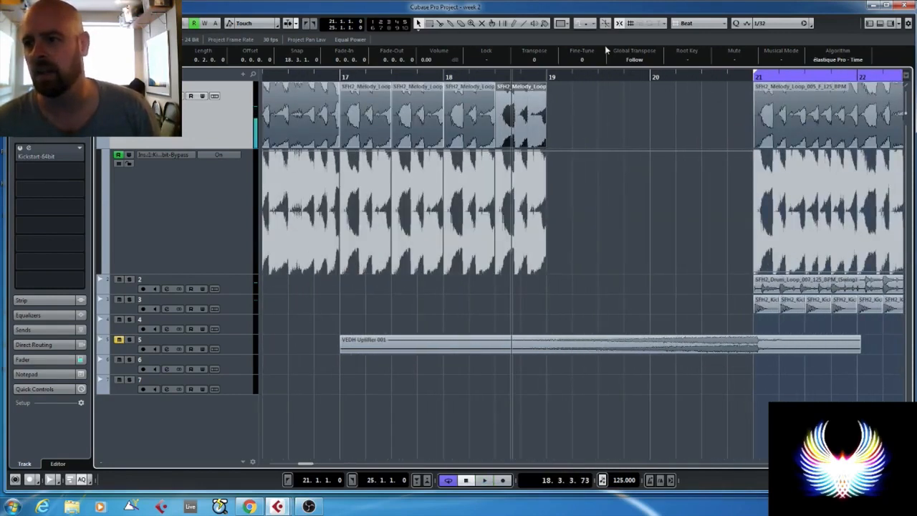
click(691, 23)
click(708, 59)
click(762, 24)
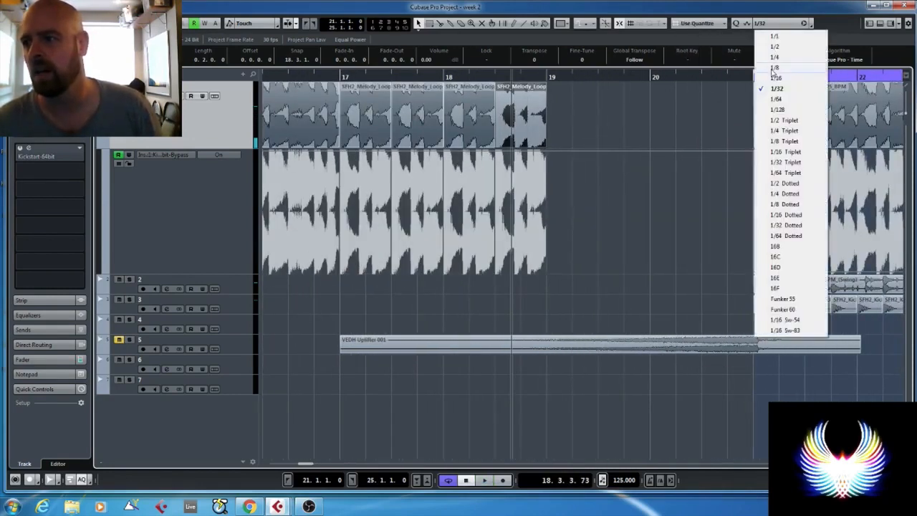
click(775, 78)
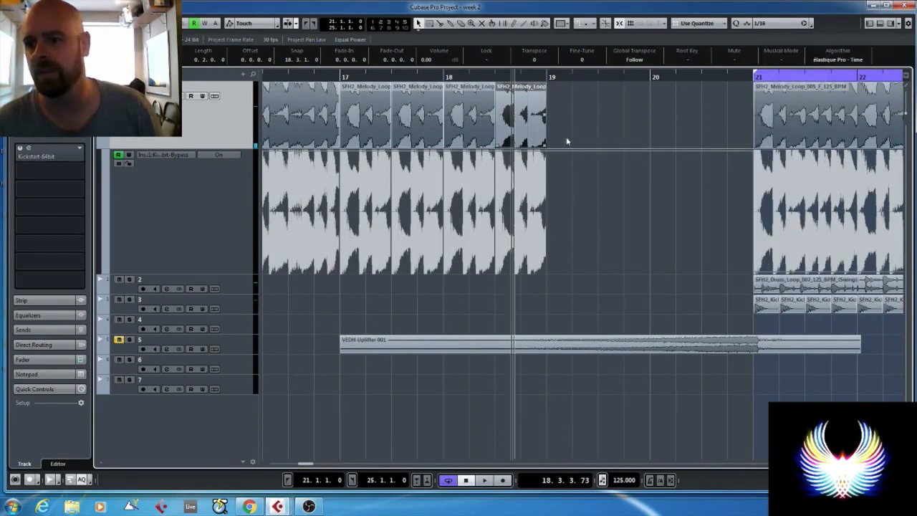
- Split the last melody slice half a beat after bar 18 beat 3 and delete the remainder
alt+click(524, 138)
key(ctrl+z)
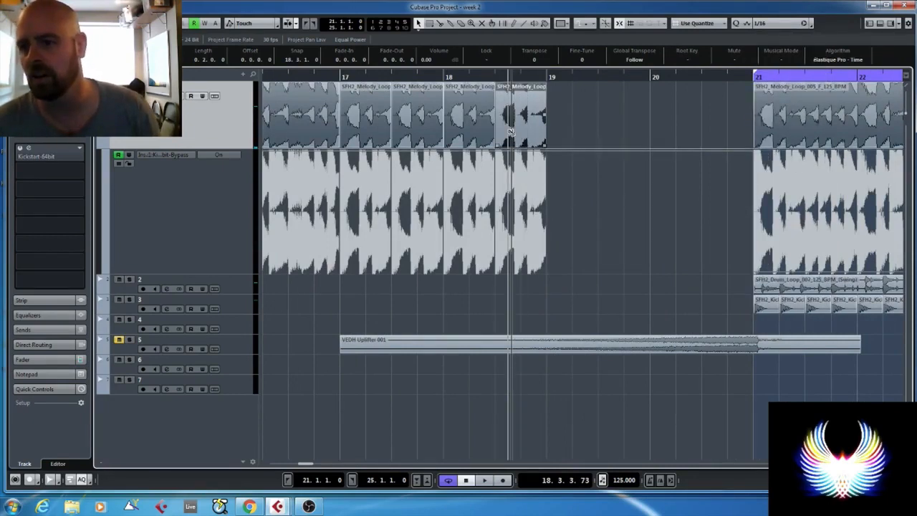
alt+click(511, 131)
key(Delete)
click(502, 116)
- Repeat the half-beat melody slice from bar 18 beat 3 until it fills the track up to bar 20 beat 3
key(ctrl+d)
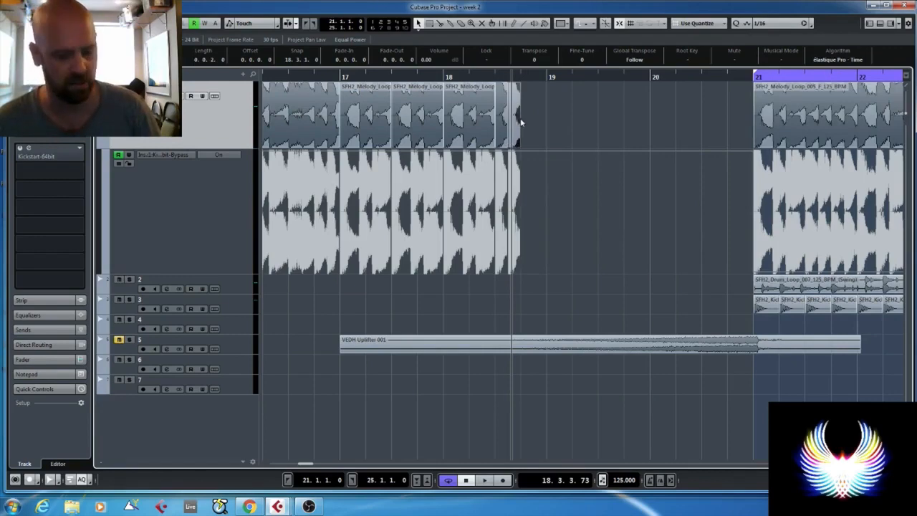
key(ctrl+d)
key(ctrl+d)
key(ctrl+d)
key(ctrl+d)
key(ctrl+d)
key(ctrl+d)
key(ctrl+d)
key(ctrl+d)
key(ctrl+d)
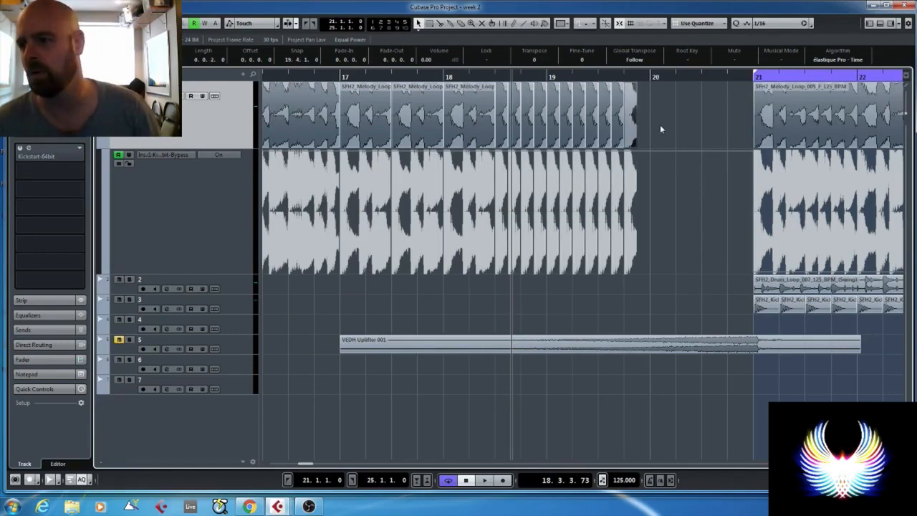
key(ctrl+d)
key(space)
drag(684, 117, 610, 127)
key(ctrl+d)
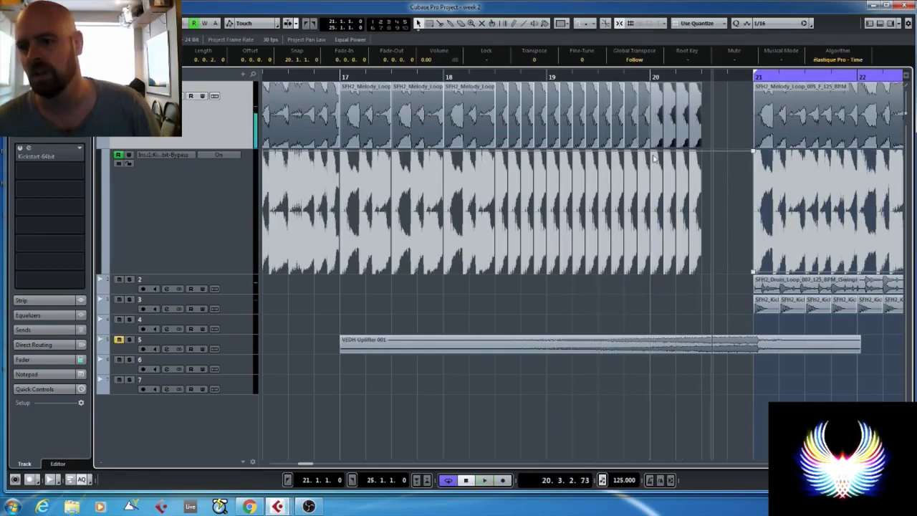
- Move the uplifter on track 5 earlier so its peak ends with the chopped melody at bar 20 beat 3
key(g)
key(g)
key(g)
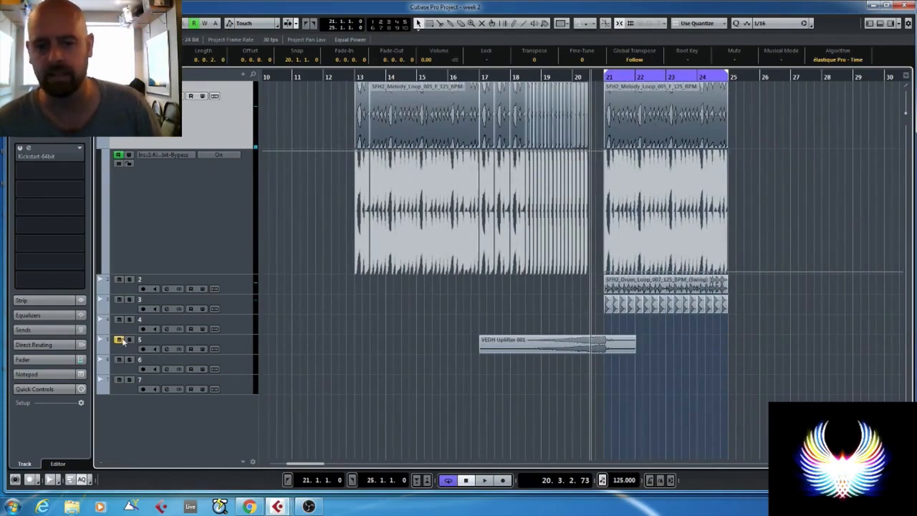
click(232, 351)
key(z)
scroll(611, 230, up, 3)
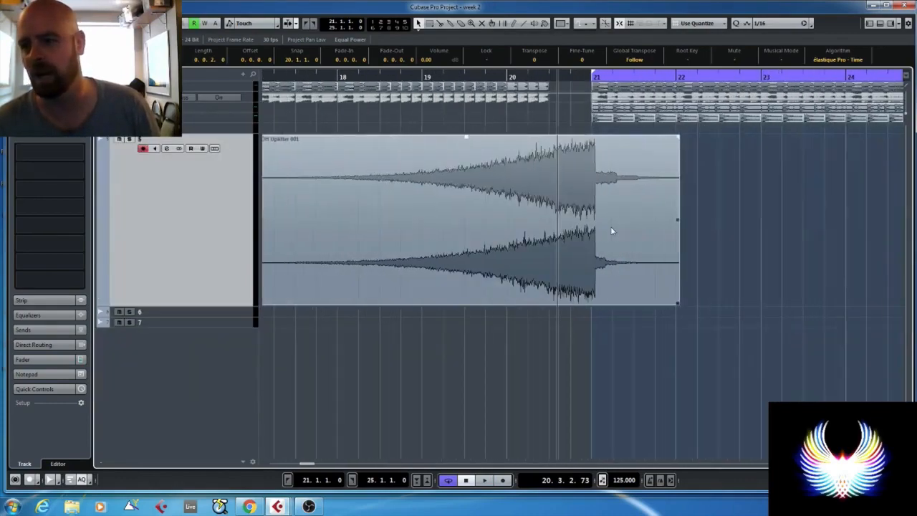
scroll(584, 211, up, 3)
drag(643, 205, 522, 202)
scroll(528, 204, up, 3)
scroll(522, 202, down, 5)
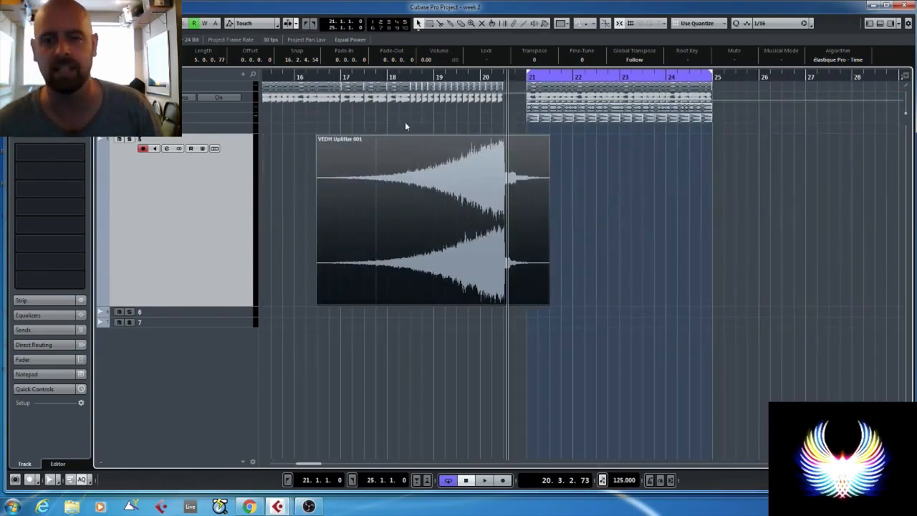
- Play the build-up from bar 18 and again from bar 17 into the drop to check the uplifter's timing
click(393, 88)
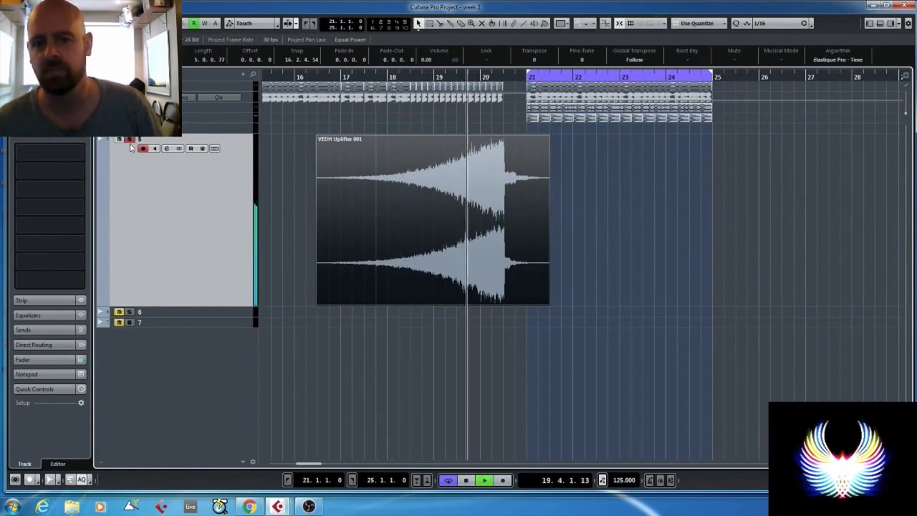
key(space)
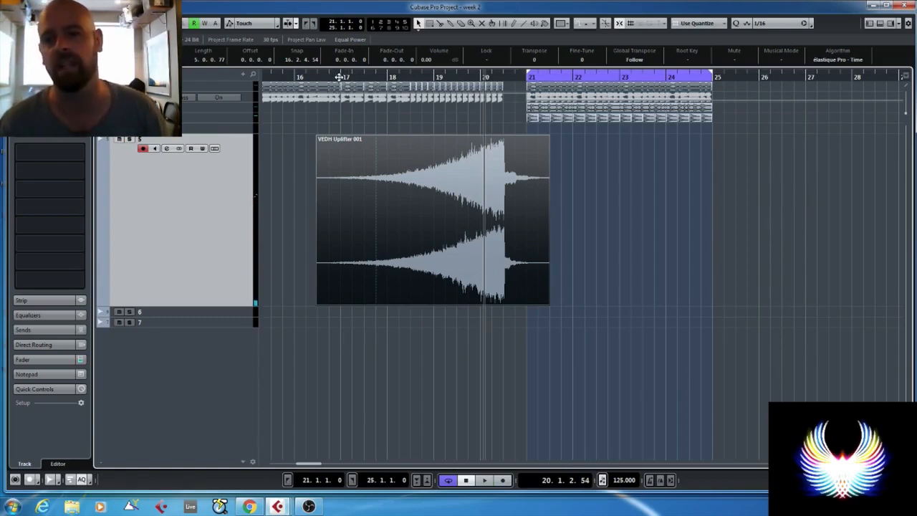
click(339, 76)
key(space)
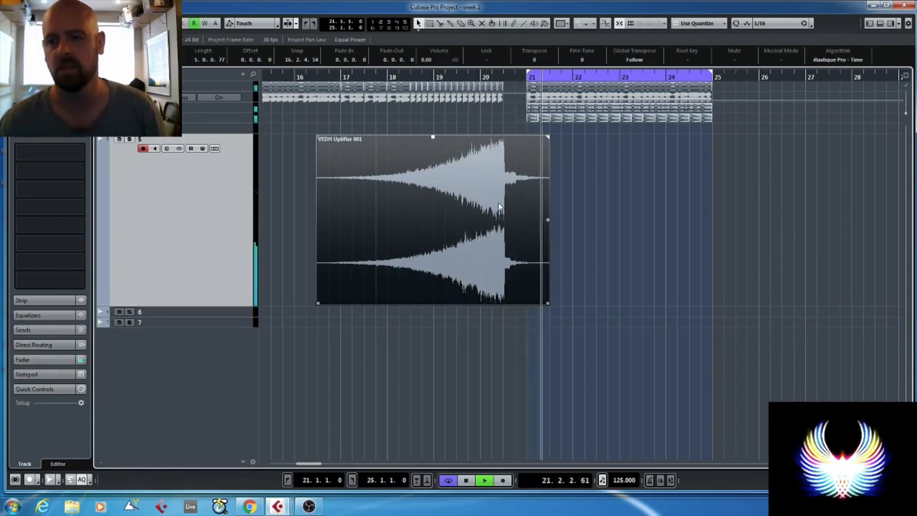
key(space)
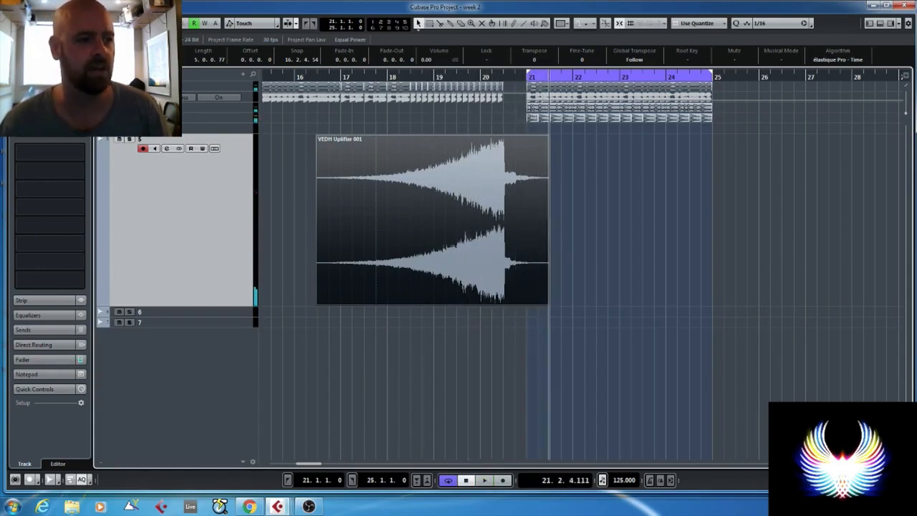
- Place another audio sample on track 6 starting at bar 16 beat 3
drag(0, 319, 347, 320)
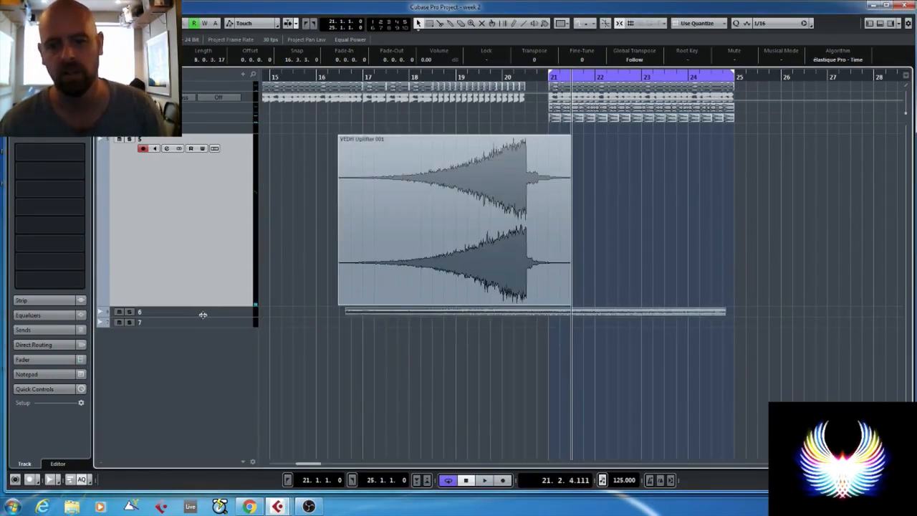
- Solo track 6 and play its uplifter from the current position, then again from about bar 18
drag(203, 314, 202, 423)
scroll(607, 342, down, 3)
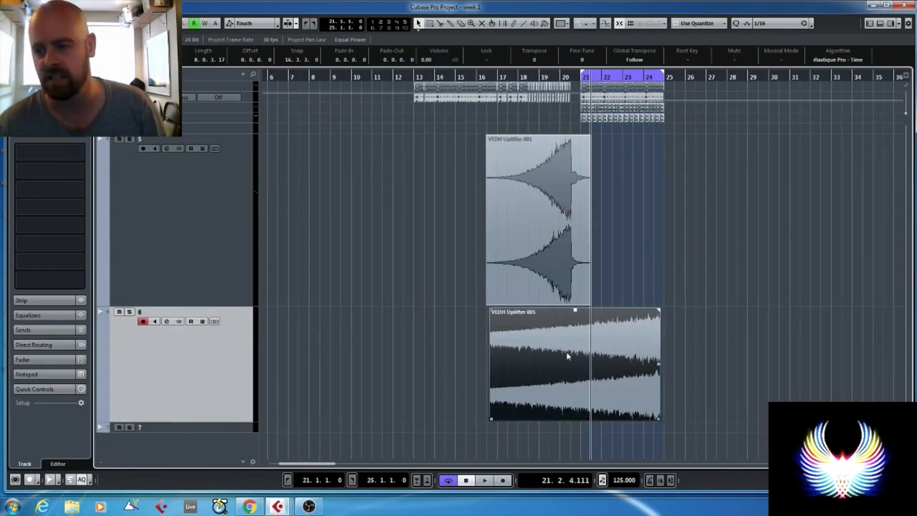
click(129, 312)
key(space)
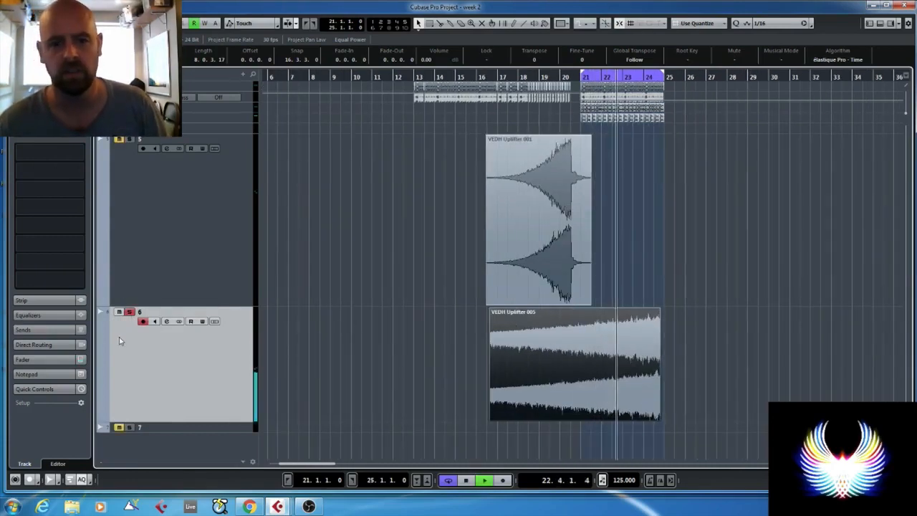
key(space)
click(42, 140)
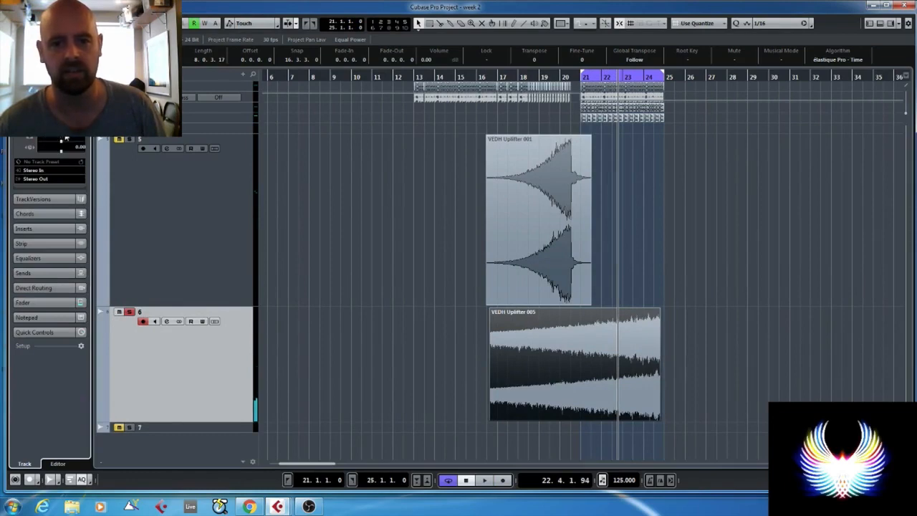
double_click(530, 78)
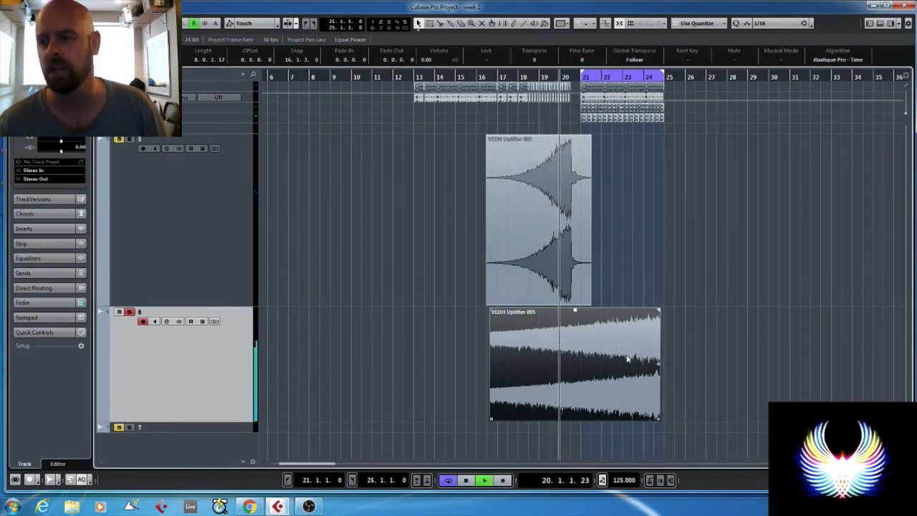
key(space)
- Move the uplifter on track 6 earlier and cut off its tail so it ends exactly at bar 20 beat 3
scroll(629, 359, up, 2)
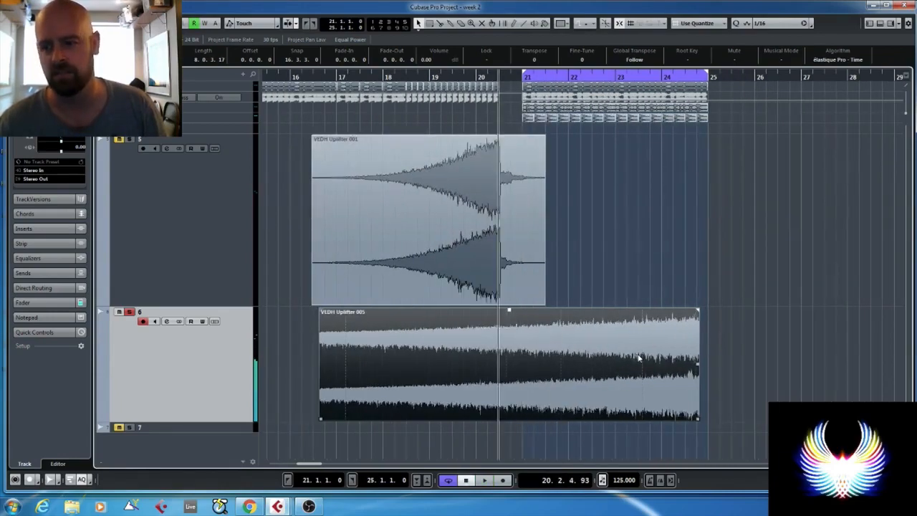
drag(640, 356, 438, 363)
scroll(441, 361, up, 3)
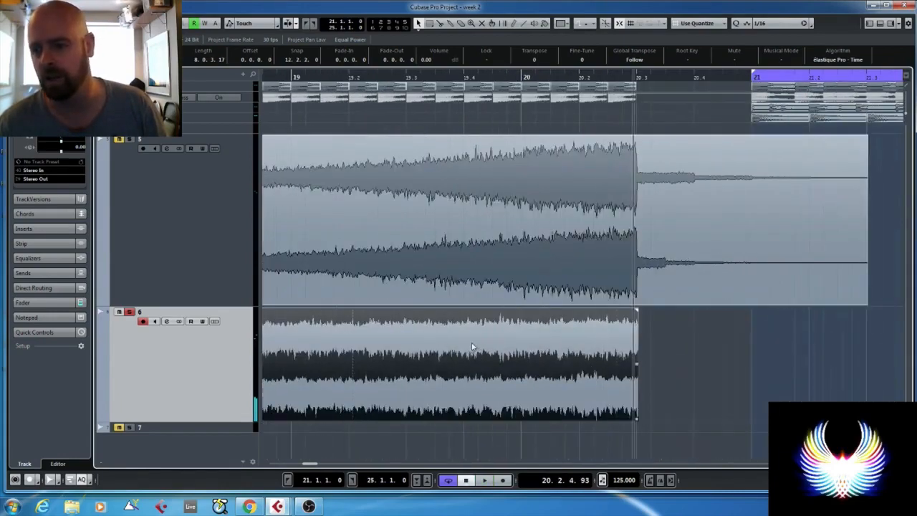
scroll(672, 337, up, 2)
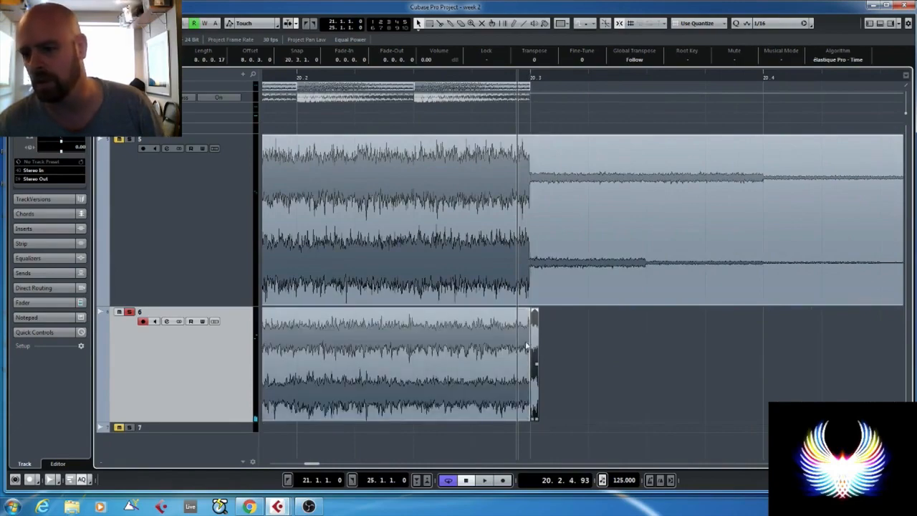
scroll(446, 349, down, 5)
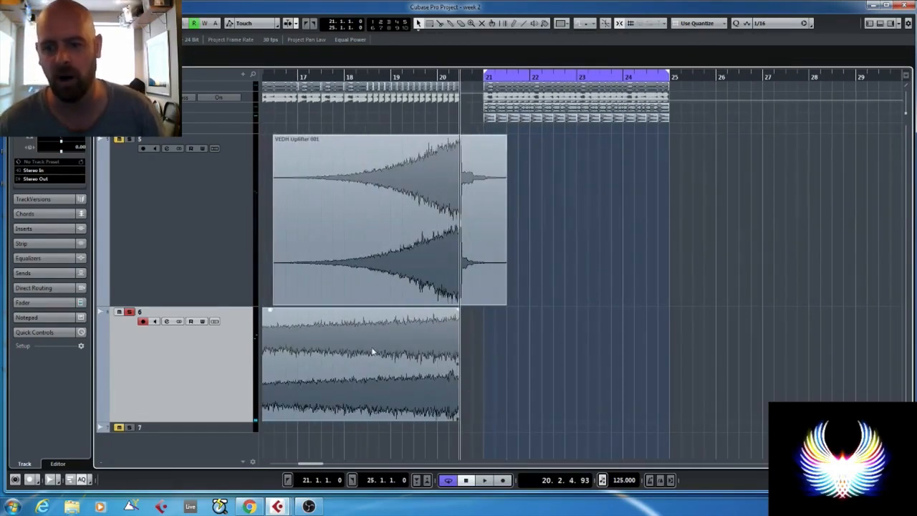
- Remove the part of track 6's uplifter before about bar 16 beat 3 and add a fade-in of about three bars
alt+click(278, 365)
click(269, 344)
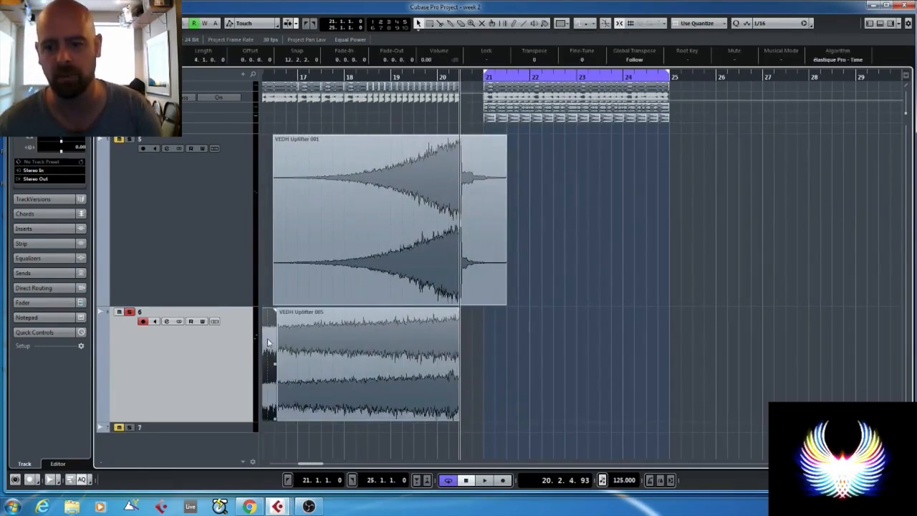
key(Delete)
drag(280, 310, 435, 331)
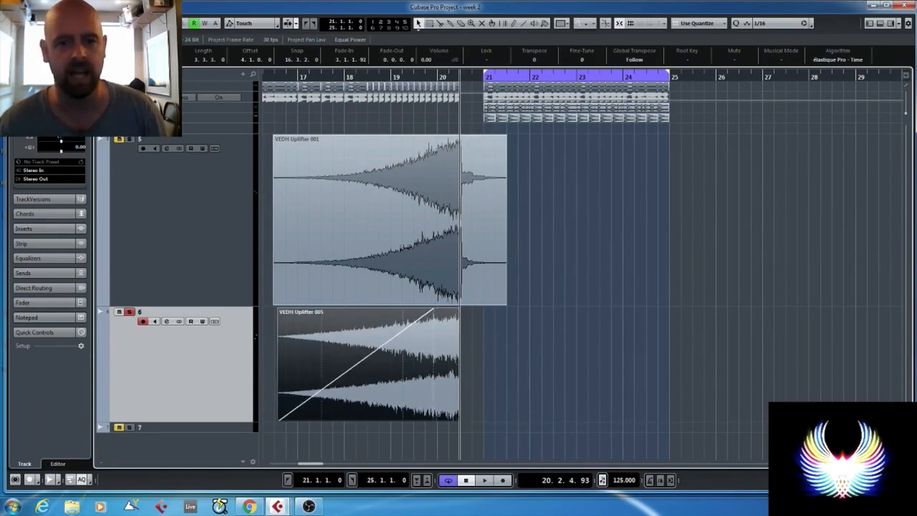
- Unsolo track 6 and play the build-up from about bar 16 beat 3 to hear both uplifters together
click(274, 75)
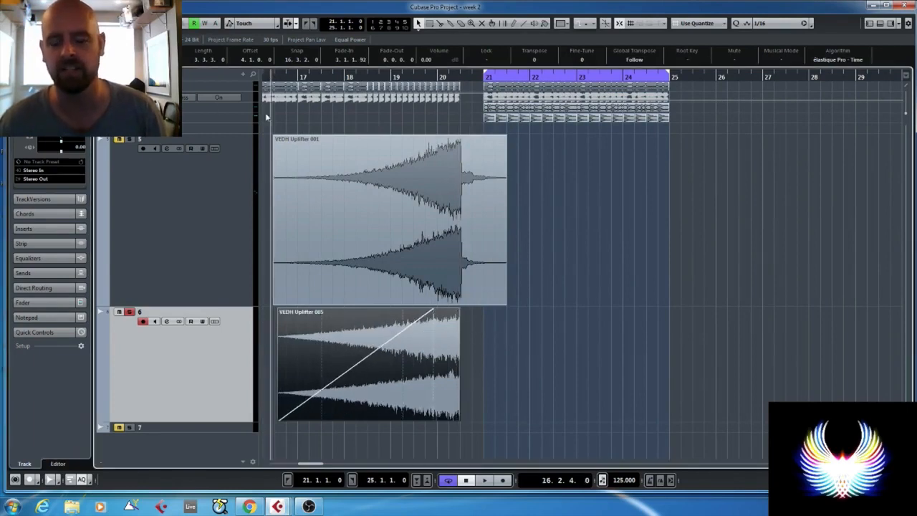
scroll(229, 286, up, 3)
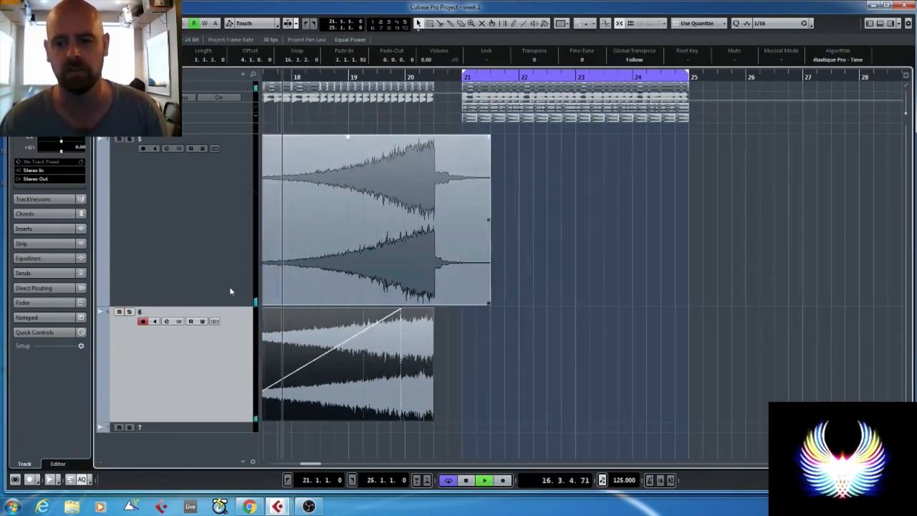
drag(335, 432, 267, 438)
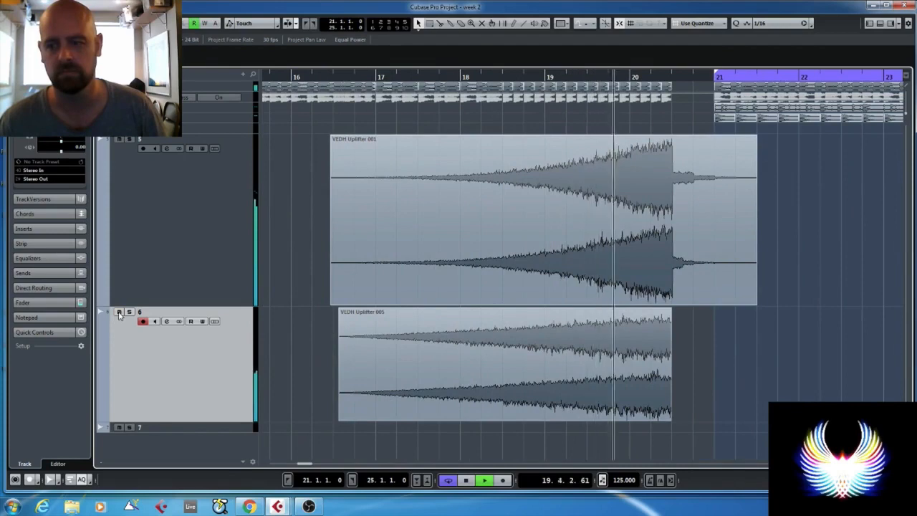
key(space)
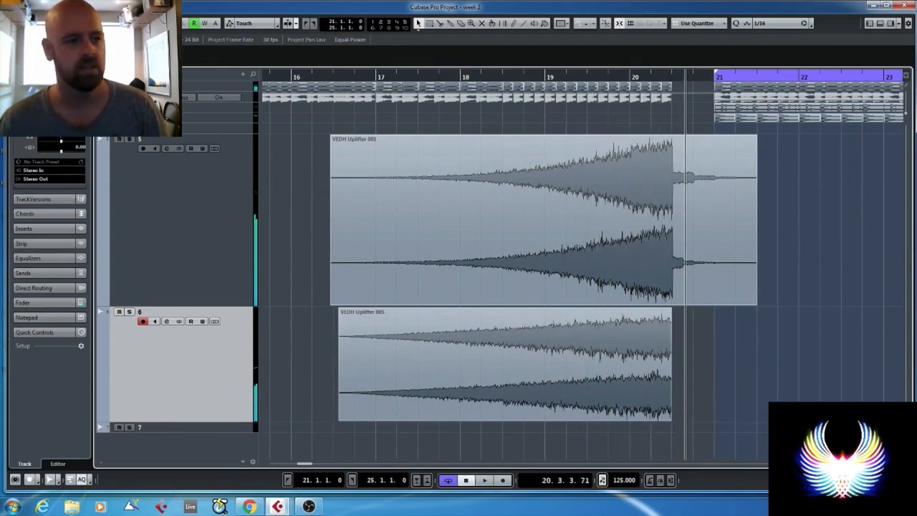
- Place the SFH2_Snare_06 sample on track 7 at bar 17 and enlarge that track
drag(0, 297, 385, 428)
click(211, 426)
key(Delete)
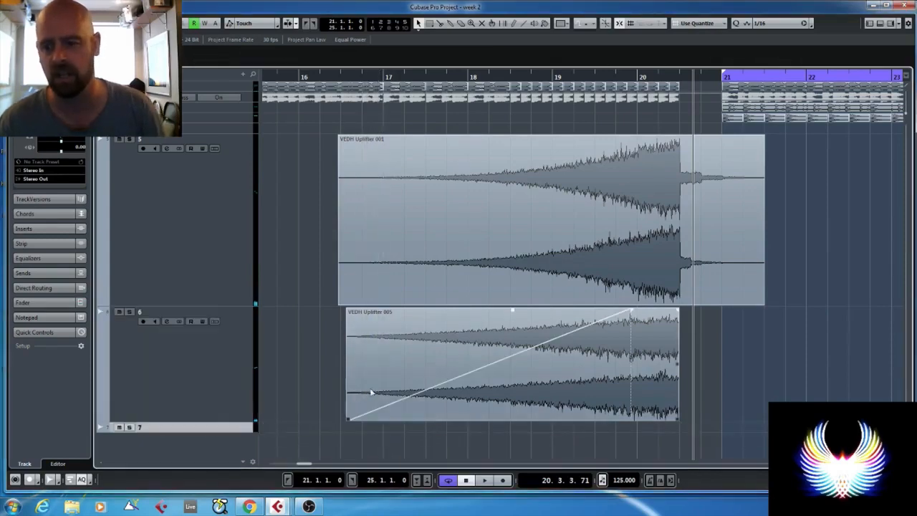
key(ctrl+z)
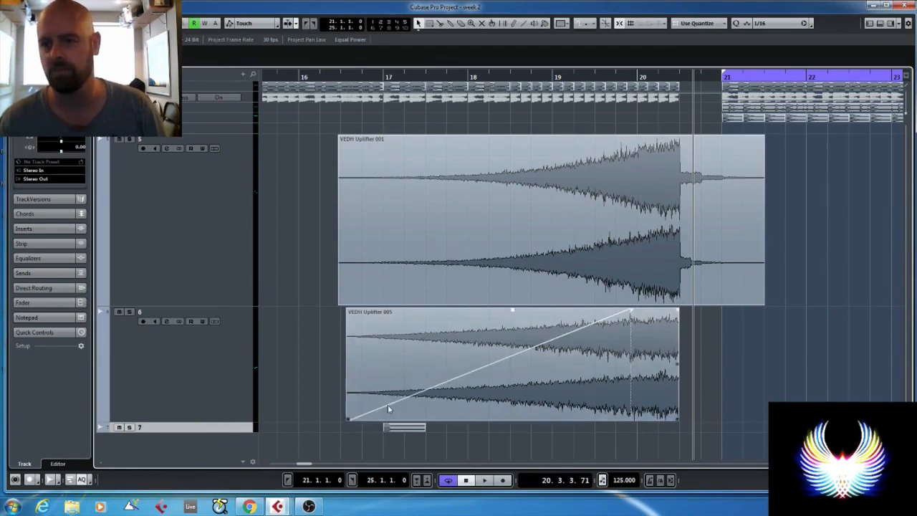
key(z)
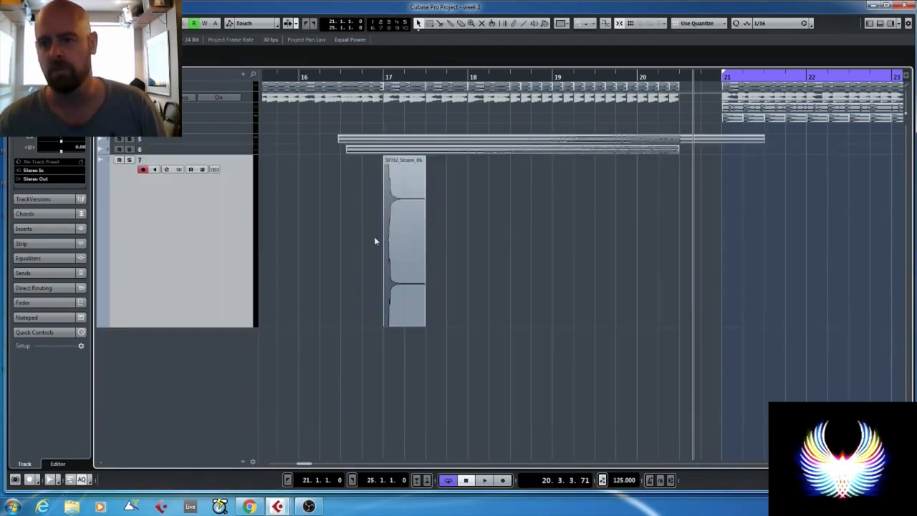
- Trim the snare clip on track 7 to one beat and repeat it on every beat of bars 17 and 18
alt+click(404, 226)
click(415, 213)
key(Delete)
drag(449, 188, 402, 202)
key(ctrl+d)
key(ctrl+d)
key(ctrl+d)
drag(503, 190, 361, 218)
key(ctrl+d)
- Replace the short melody slices on track 1 between bar 18 beat 3 and bar 19 with a copy of the two-beat slice
scroll(562, 212, up, 1)
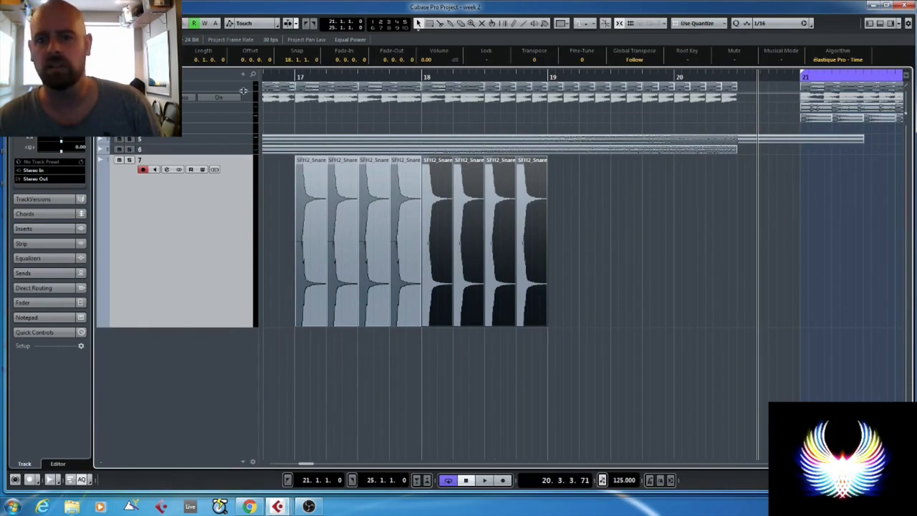
drag(243, 91, 239, 159)
scroll(406, 153, down, 4)
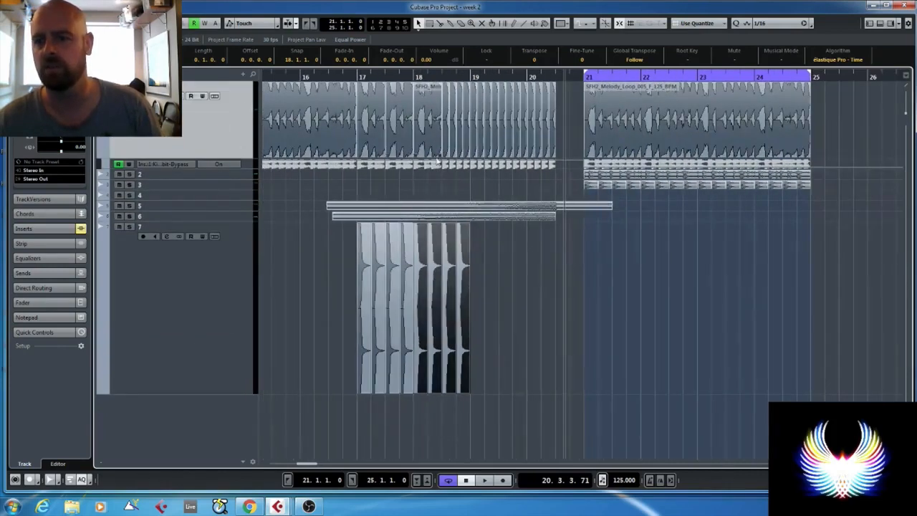
click(446, 138)
key(Delete)
key(Delete)
key(Delete)
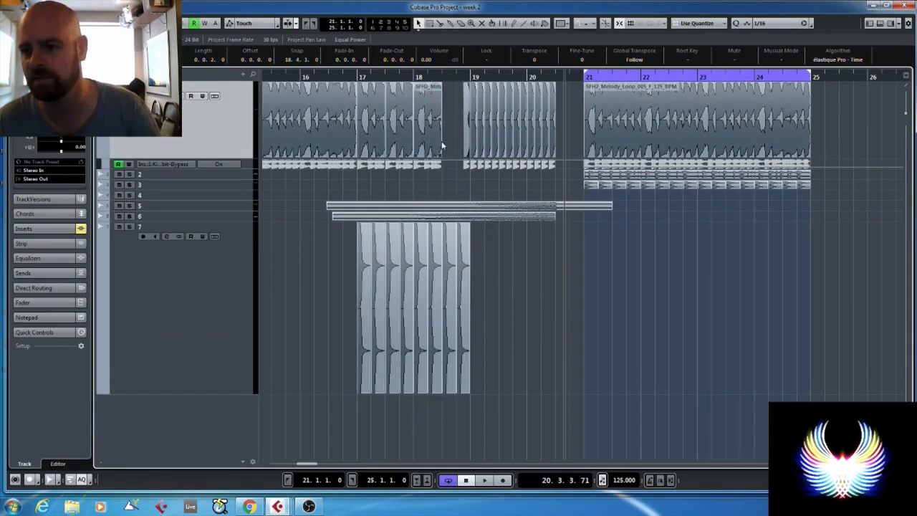
drag(433, 138, 453, 143)
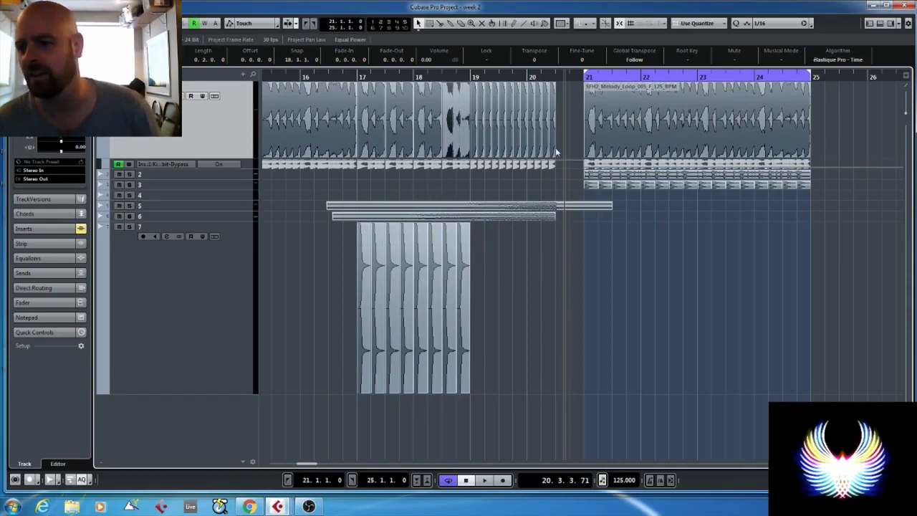
- Turn the melody chops on track 1 from bar 20 to bar 20 beat 3 into repeated quarter-beat slices
scroll(555, 148, up, 2)
click(563, 120)
scroll(521, 148, up, 2)
mouse_move(518, 146)
mouse_down()
mouse_move(518, 156)
mouse_move(506, 156)
mouse_move(521, 136)
mouse_move(508, 140)
mouse_up()
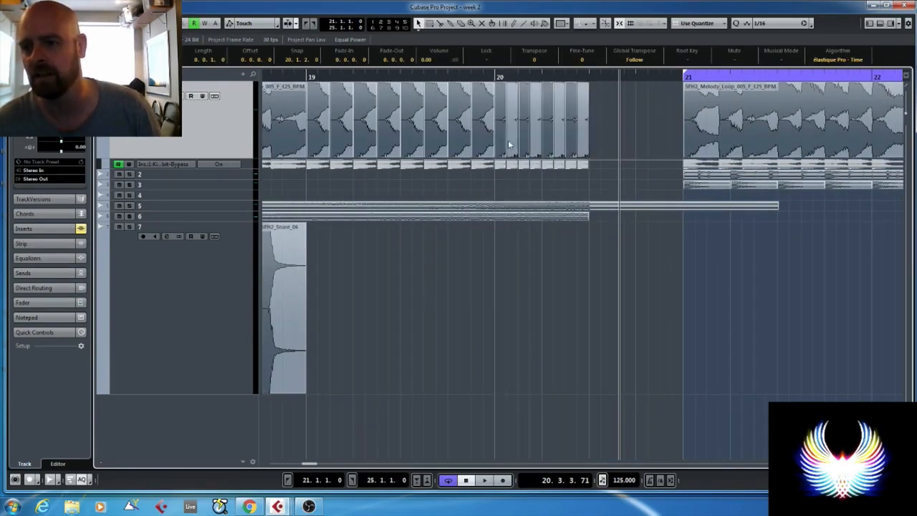
- Copy the snare to bar 19, trim the copy to half a beat and repeat it up to bar 20
scroll(384, 296, down, 3)
click(344, 280)
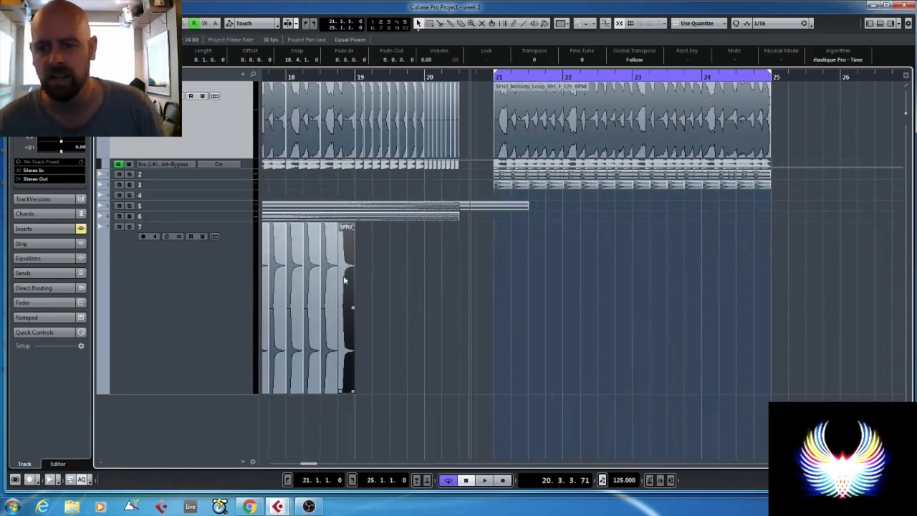
drag(344, 278, 364, 276)
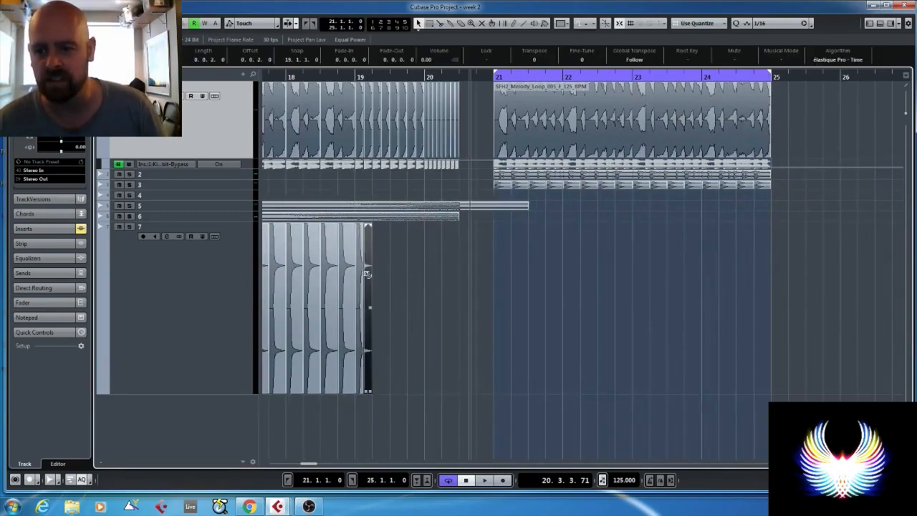
key(Delete)
click(361, 273)
key(ctrl+d)
key(ctrl+d)
key(ctrl+d)
key(ctrl+d)
key(ctrl+d)
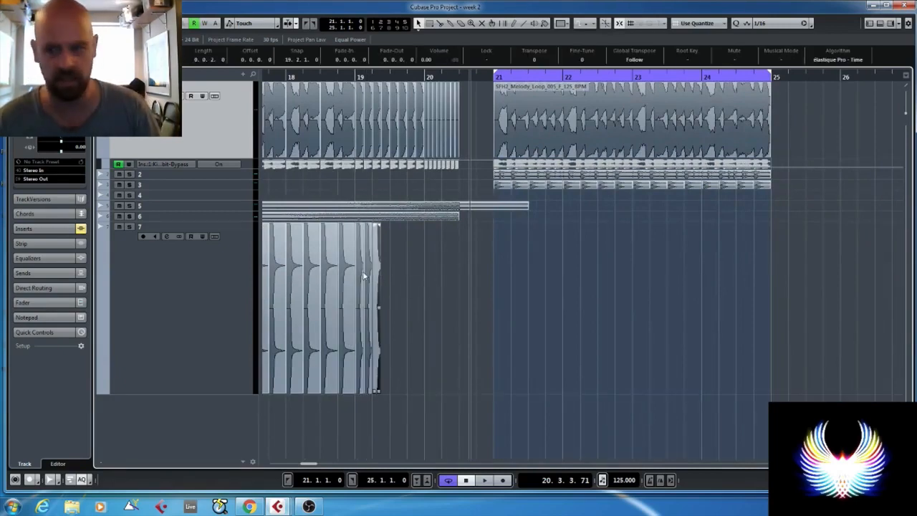
key(ctrl+d)
key(ctrl+d)
- Copy the half-beat snare to bar 20, trim it to a quarter beat and repeat it up to bar 20 beat 3
scroll(438, 263, up, 5)
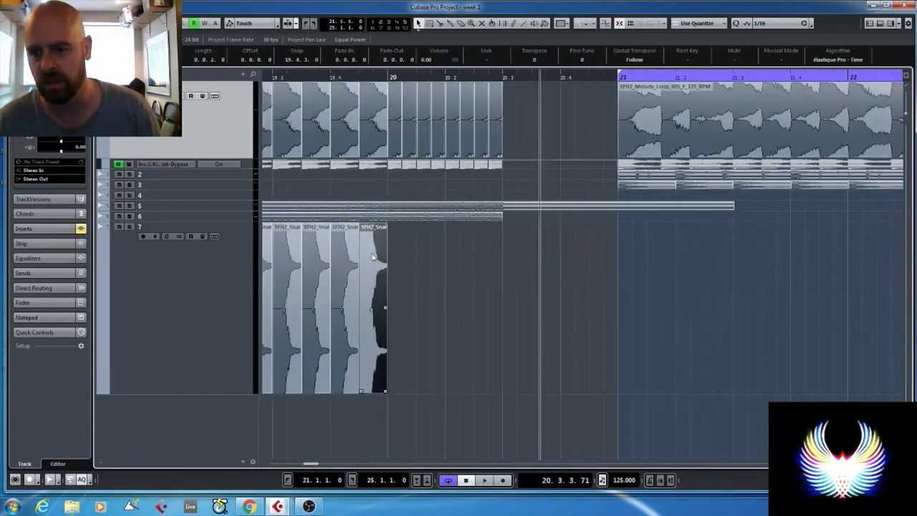
drag(372, 255, 400, 256)
alt+click(402, 258)
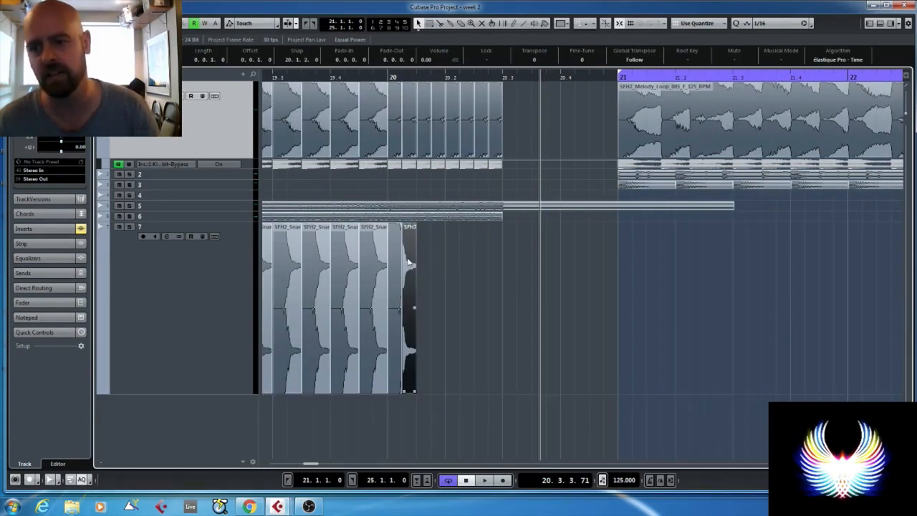
key(Delete)
click(400, 262)
key(ctrl+d)
key(ctrl+d)
key(ctrl+d)
key(ctrl+d)
key(ctrl+d)
key(ctrl+d)
key(ctrl+d)
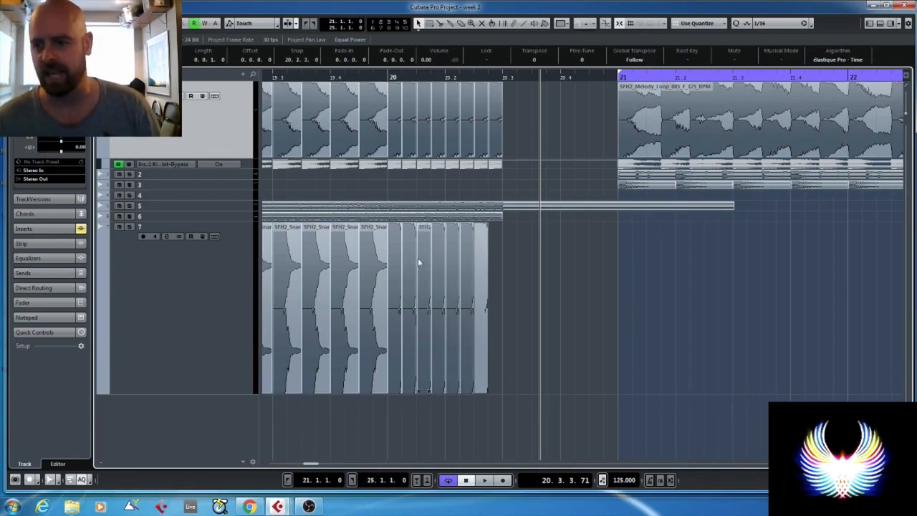
- Play the build-up from just before bar 17 to hear the snare roll with the melody chops
scroll(418, 258, down, 4)
scroll(373, 177, down, 3)
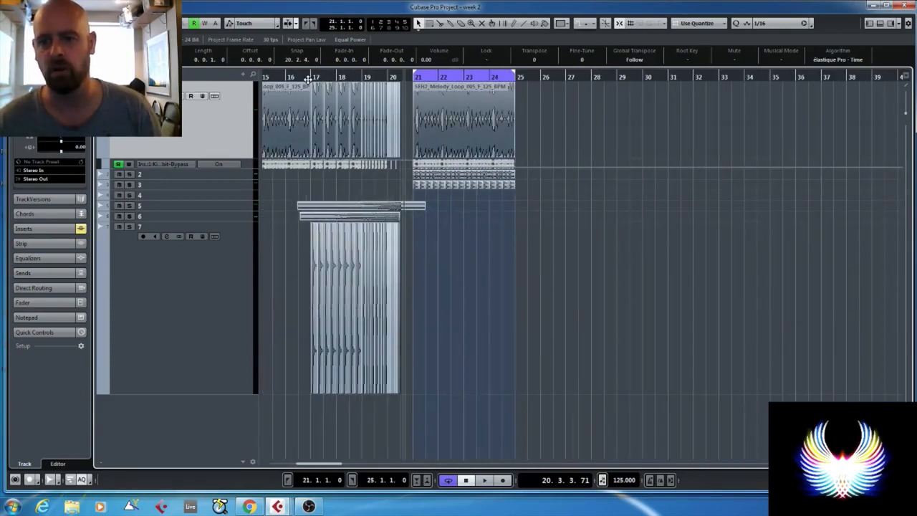
click(308, 77)
key(space)
- Show track 7's volume automation lane, enable automation reading for it and make the lane taller
click(175, 273)
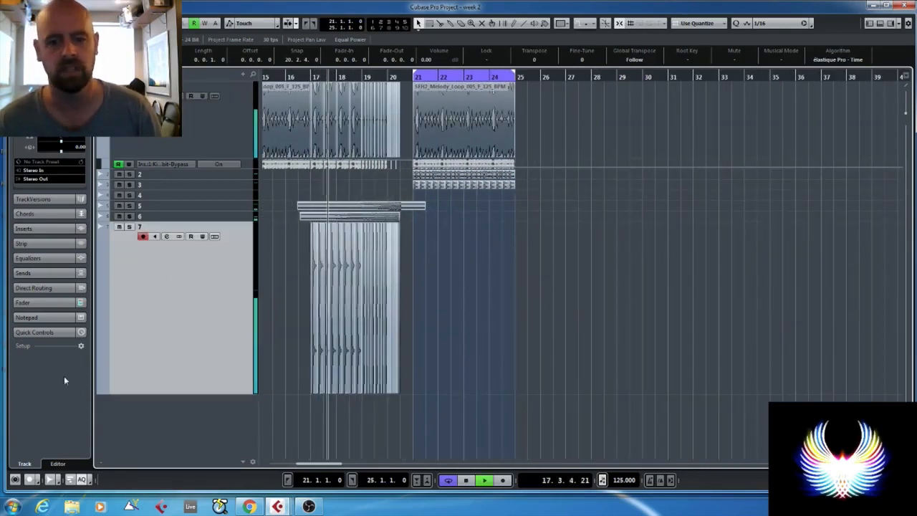
click(102, 391)
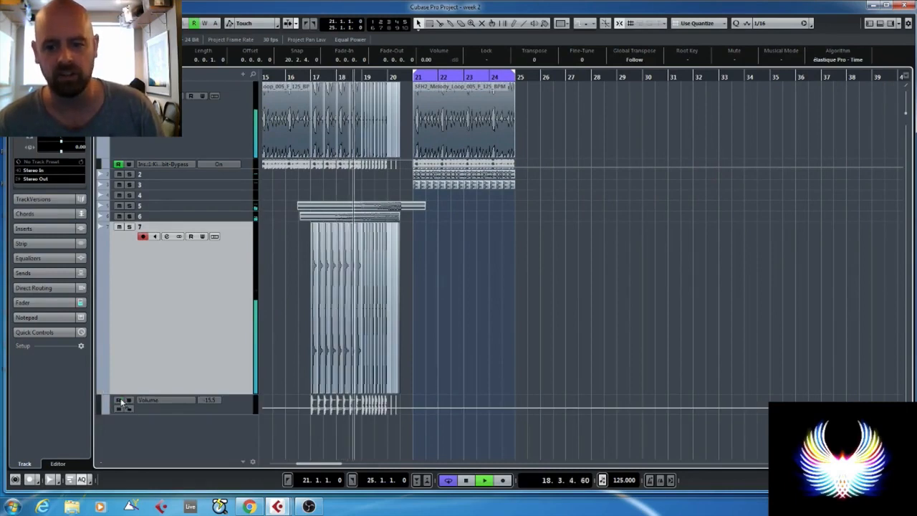
click(119, 400)
drag(244, 412, 242, 444)
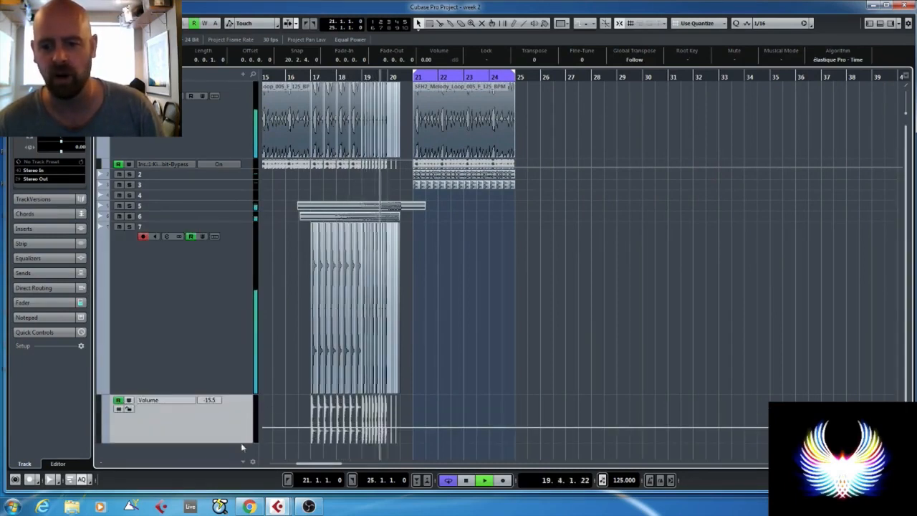
- Draw a rising volume ramp on track 7 from bar 17 to -15.5 near bar 20 beat 3 and play it back
click(398, 428)
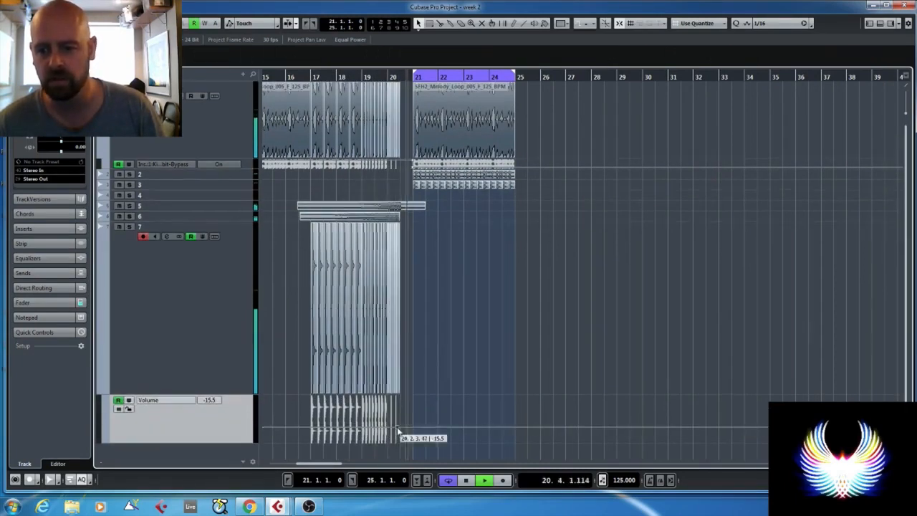
click(312, 429)
drag(312, 430, 311, 433)
click(308, 76)
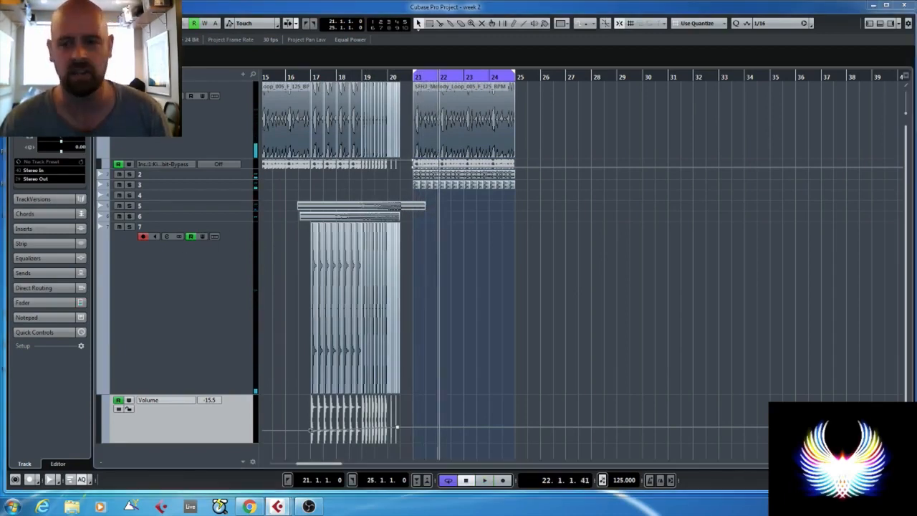
- Place a VEDH audio sample on track 4 at bar 21, where the drop begins
drag(0, 221, 424, 200)
click(229, 198)
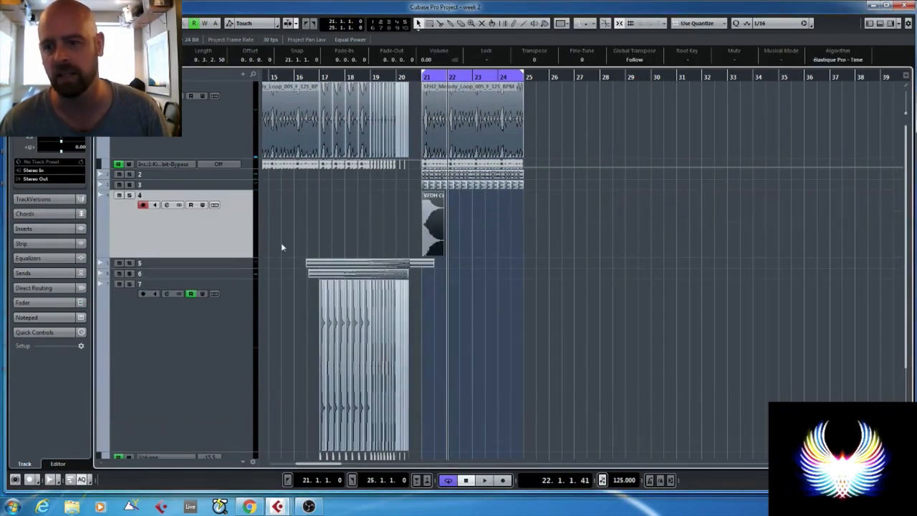
- Play from bar 20 into the drop at bar 21 to hear the crash sample on track 4
click(396, 80)
scroll(430, 245, up, 3)
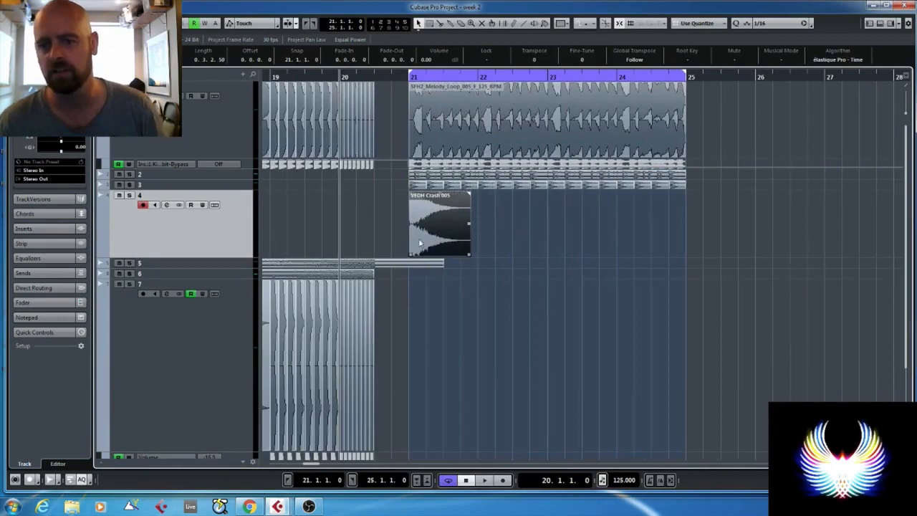
scroll(377, 219, down, 3)
key(space)
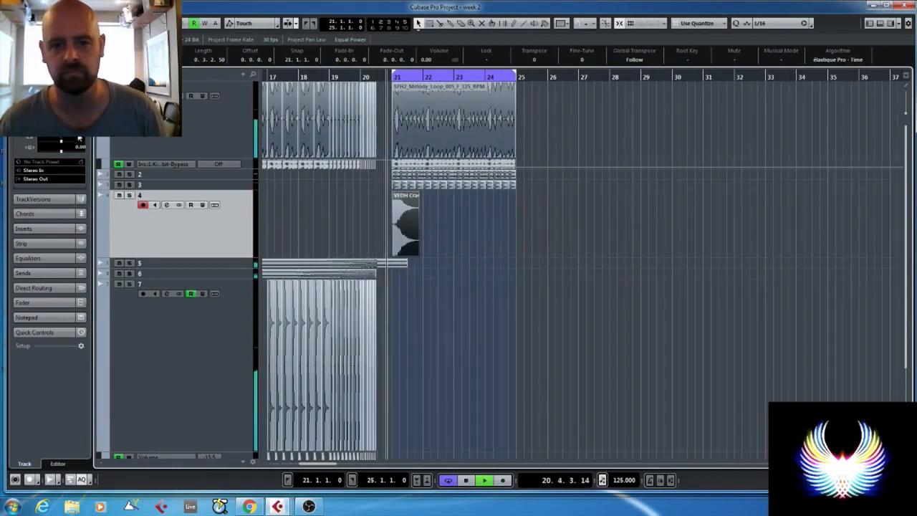
scroll(320, 198, left, 5)
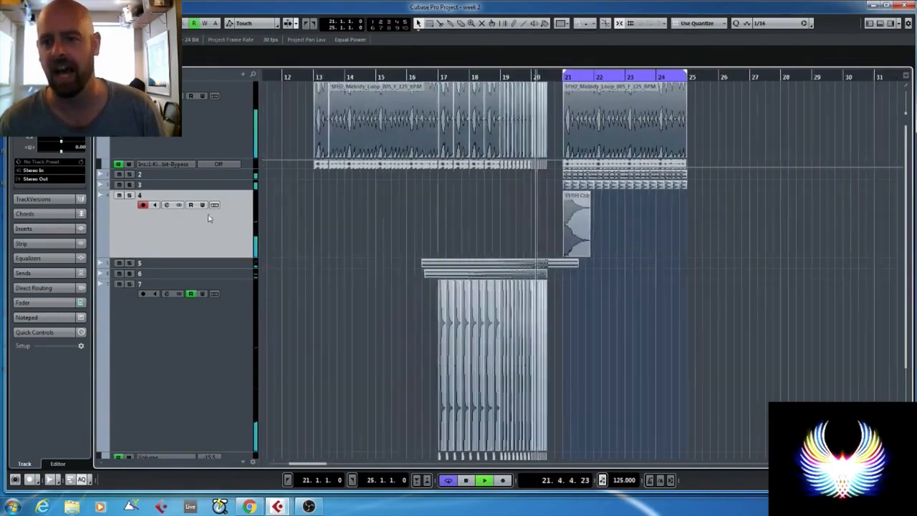
scroll(472, 216, left, 5)
key(space)
- Select track 7 holding the snare roll and make the track taller
scroll(501, 236, down, 3)
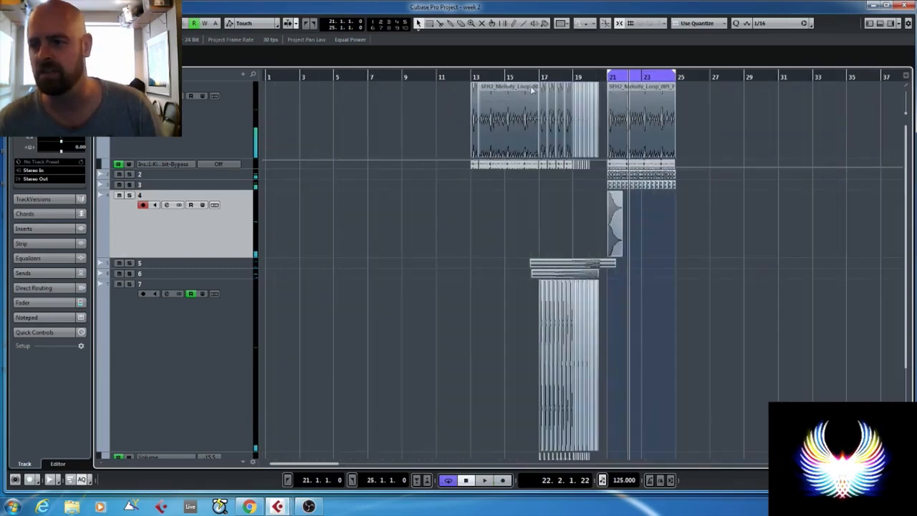
key(z)
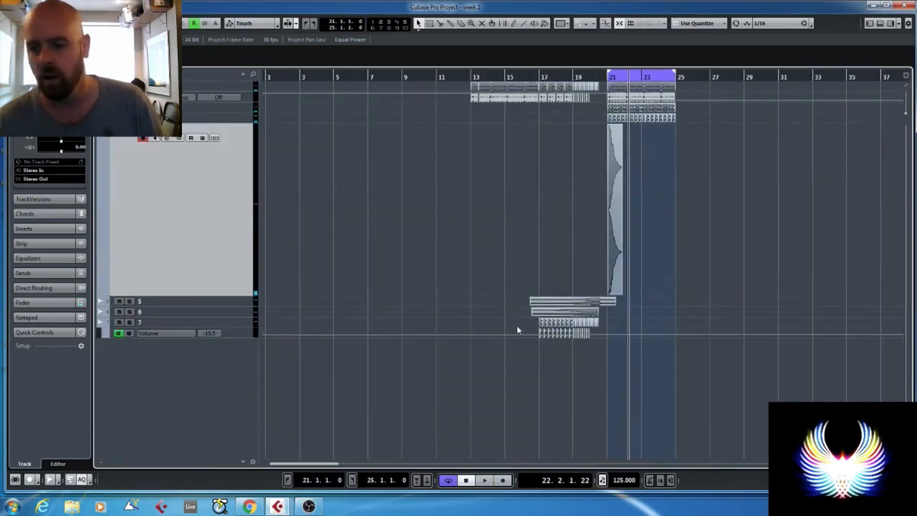
click(233, 322)
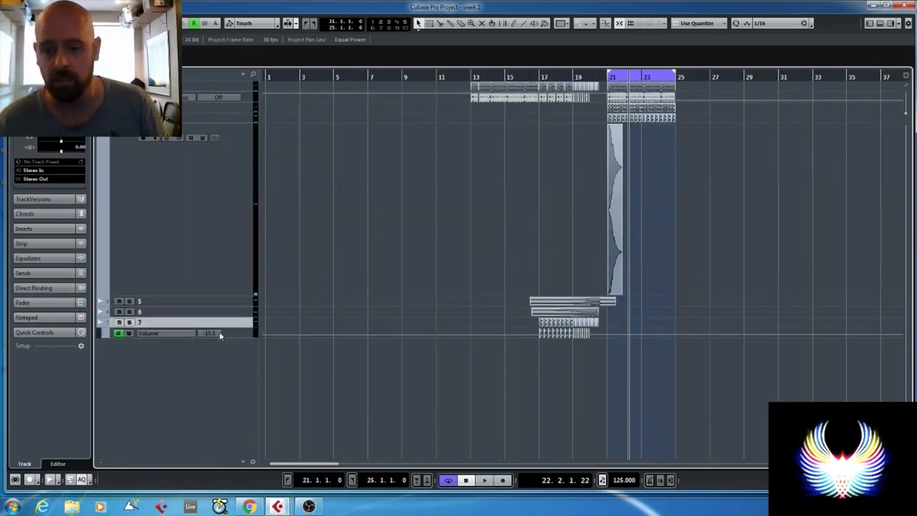
drag(170, 326, 172, 372)
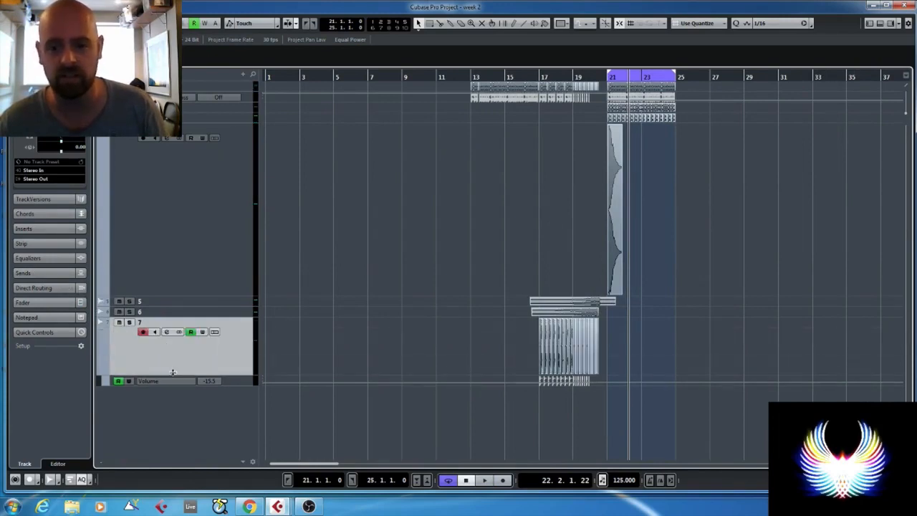
- Load the ValhallaVintageVerb reverb as an insert effect on track 7
click(47, 228)
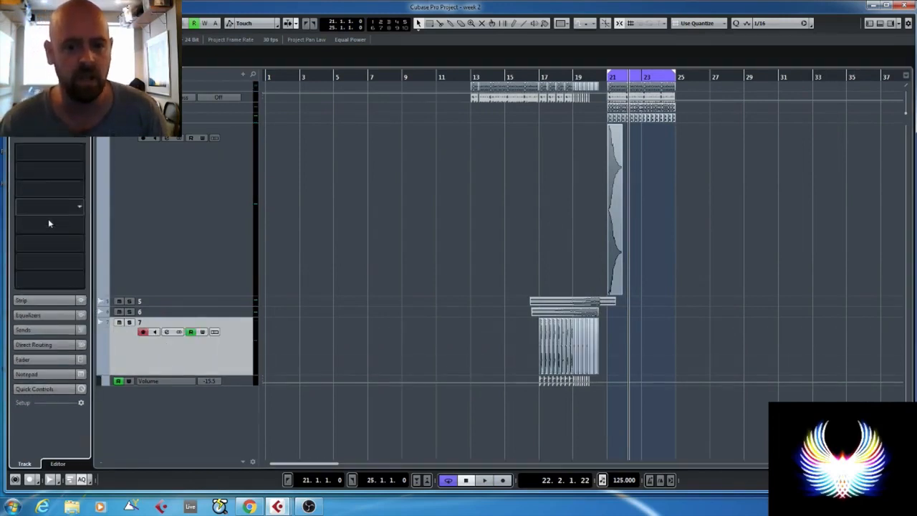
click(67, 154)
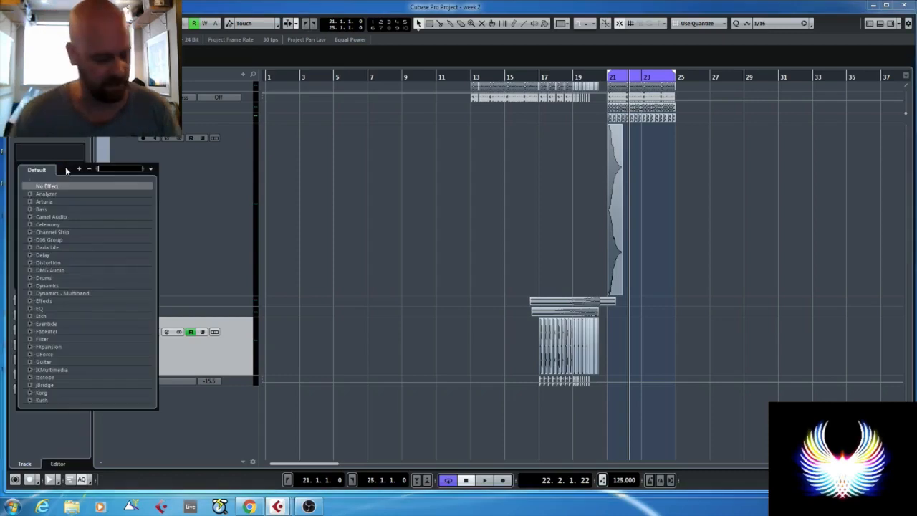
text(rp)
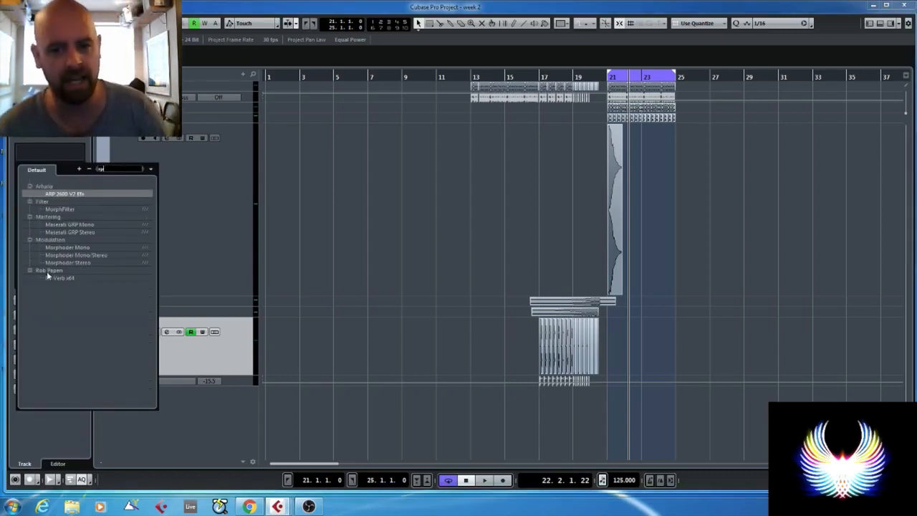
key(BackSpace)
key(BackSpace)
text(valh)
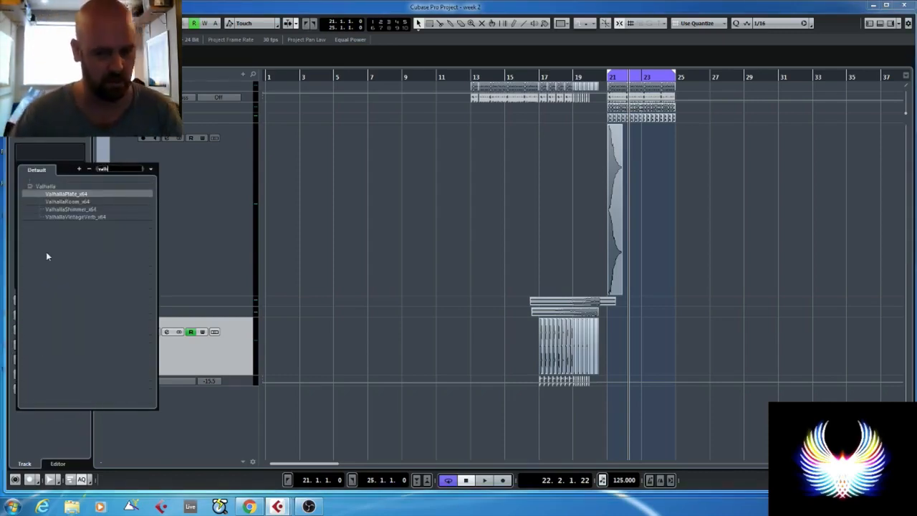
click(54, 216)
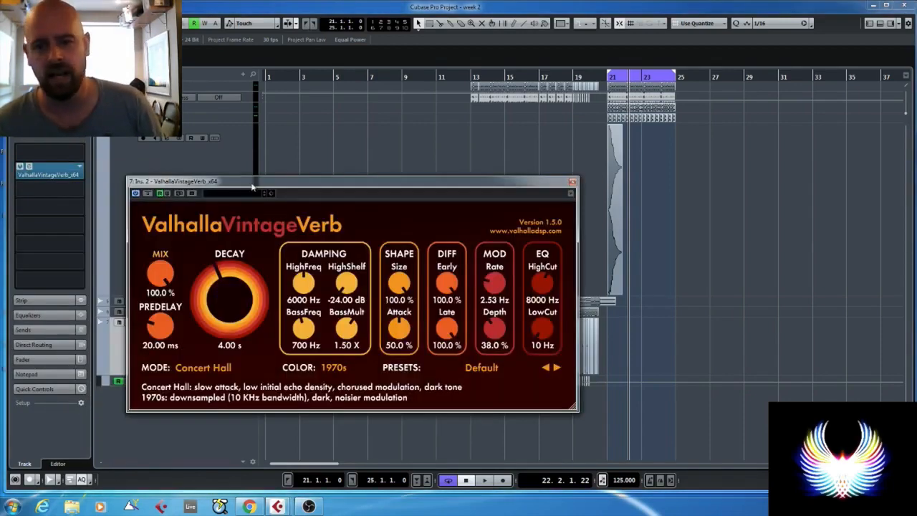
- Set the reverb's decay to 5.49 s and its mix to 0%, with automation writing enabled
drag(252, 184, 359, 141)
drag(339, 257, 340, 252)
drag(270, 232, 281, 296)
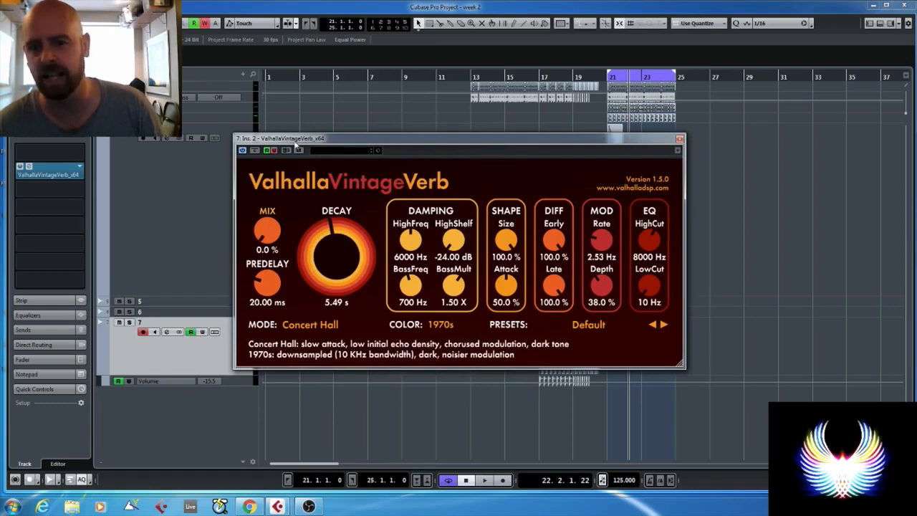
- Record the reverb mix rising to 26.8% while playing from just before bar 17, stop automation writing and close the plug-in
drag(294, 142, 603, 105)
click(534, 77)
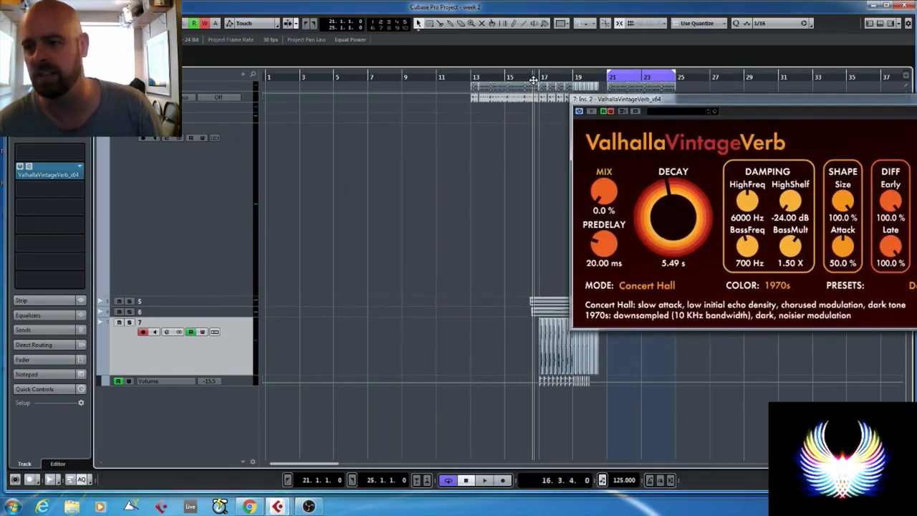
key(space)
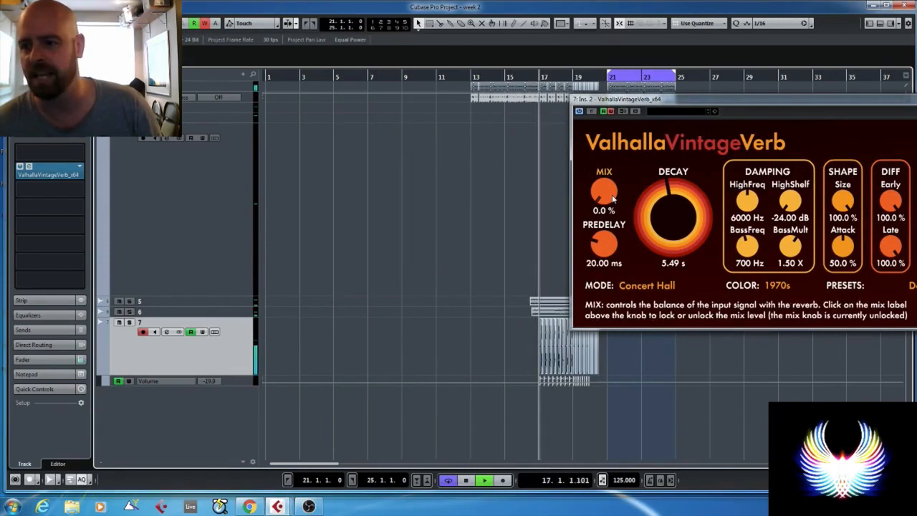
drag(613, 199, 604, 168)
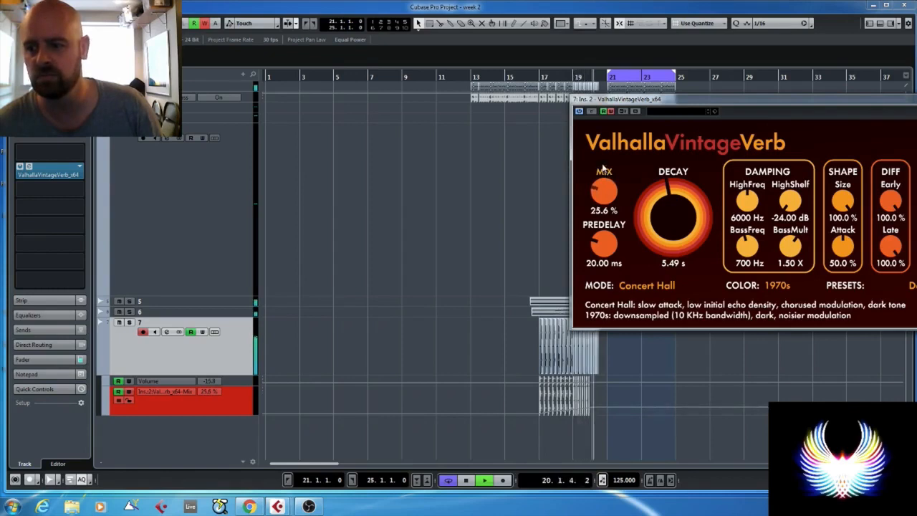
key(space)
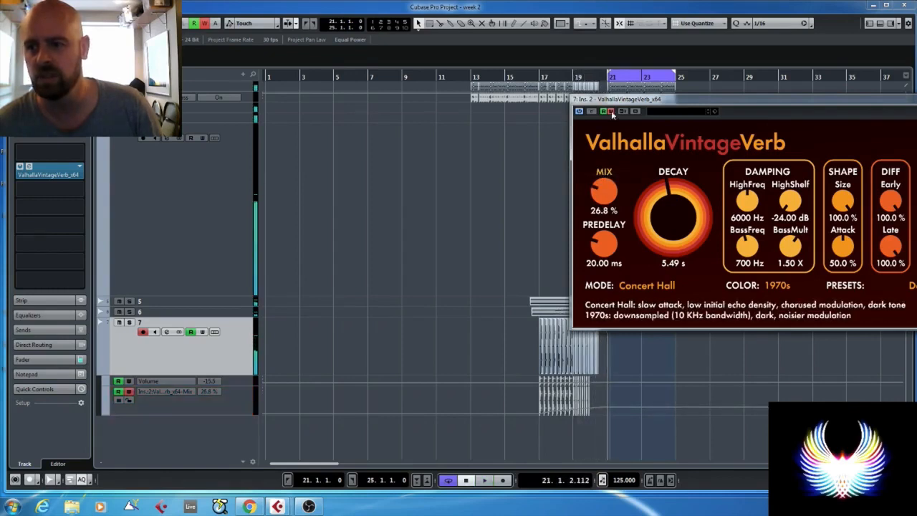
drag(691, 102, 370, 104)
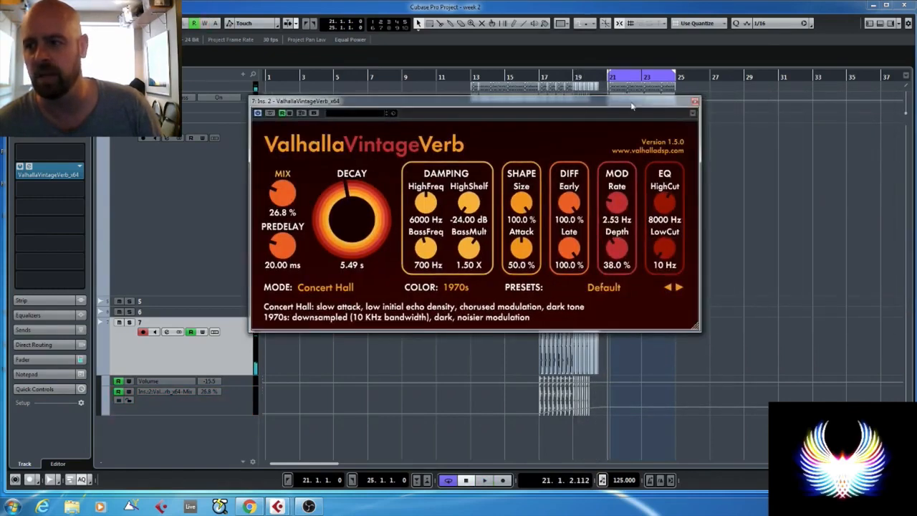
click(695, 103)
- Enlarge track 7's reverb mix automation lane and make the curve fall to 0% right after the snare roll ends at bar 20 beat 3
click(231, 401)
key(z)
key(h)
key(h)
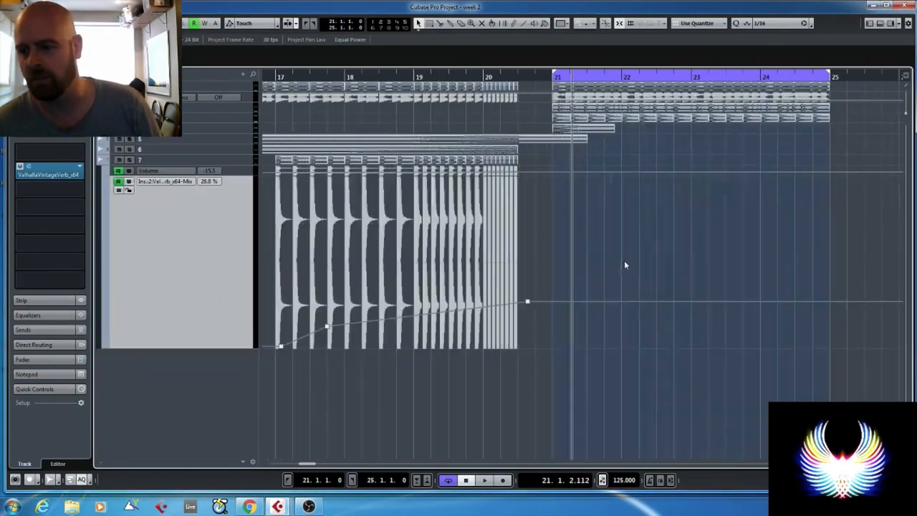
drag(517, 304, 534, 347)
- Play from bar 18 beat 2 into the drop to hear the reverb automation on the snare roll
click(373, 77)
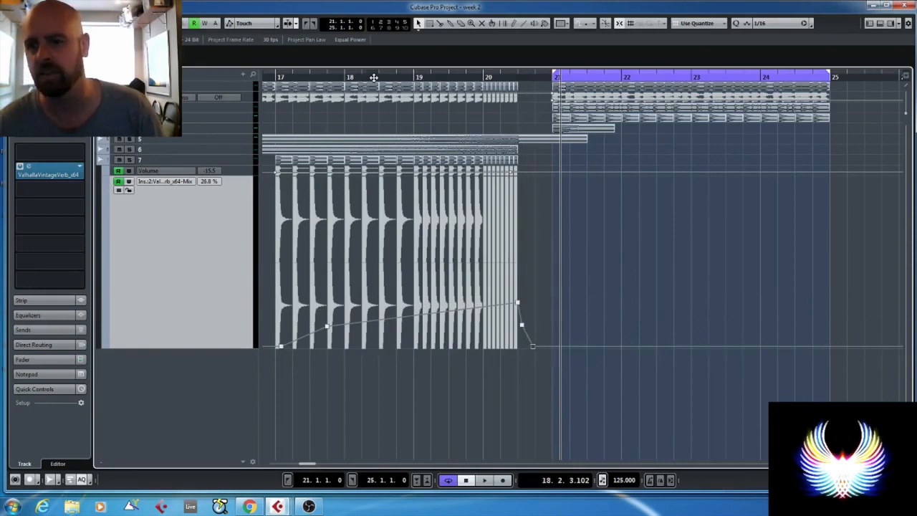
key(space)
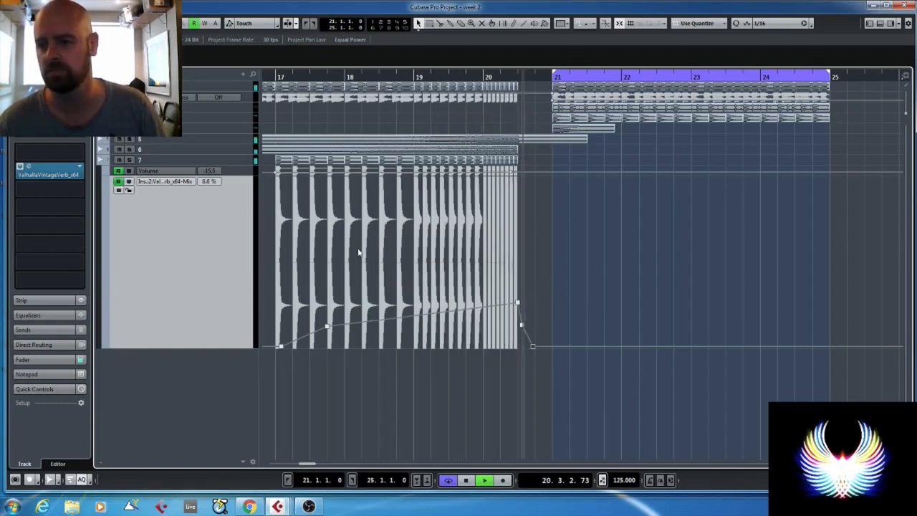
key(space)
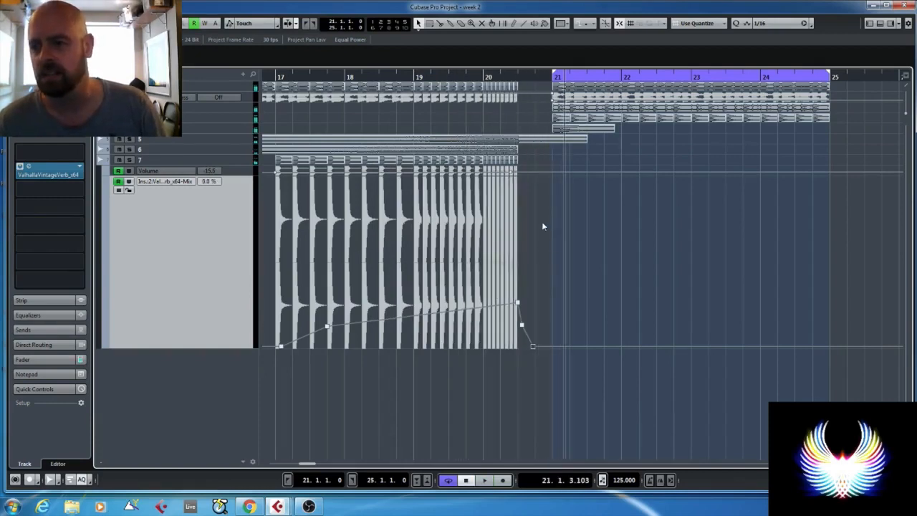
- Copy the melody's first note on track 1 from bar 21 to just before the drop and keep only its first 1/16
click(184, 86)
scroll(541, 131, up, 4)
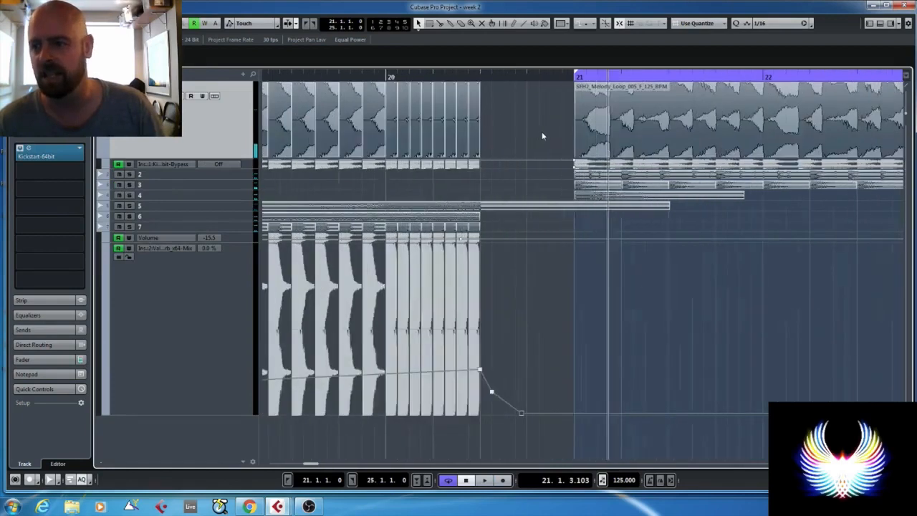
drag(602, 123, 565, 126)
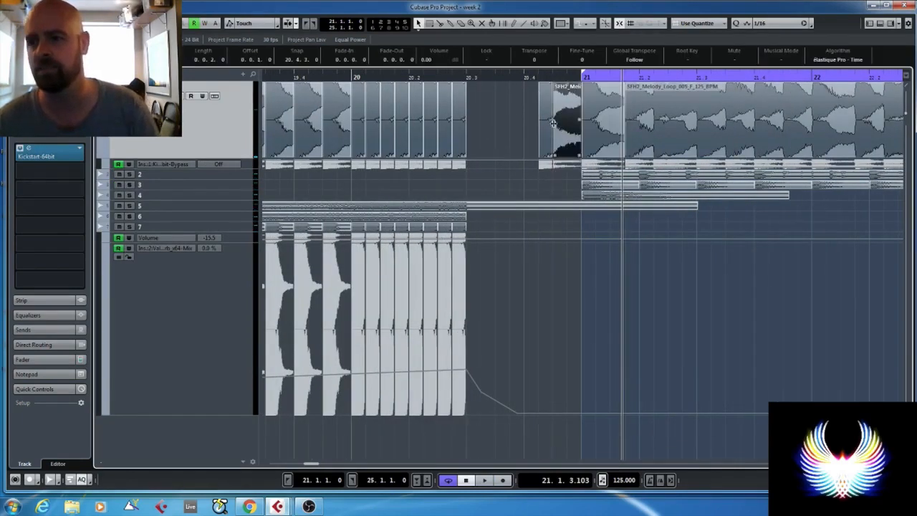
key(Delete)
- Bounce the 1/16 melody slice to its own audio file, replacing the event
click(543, 115)
key(ctrl+b)
key(Return)
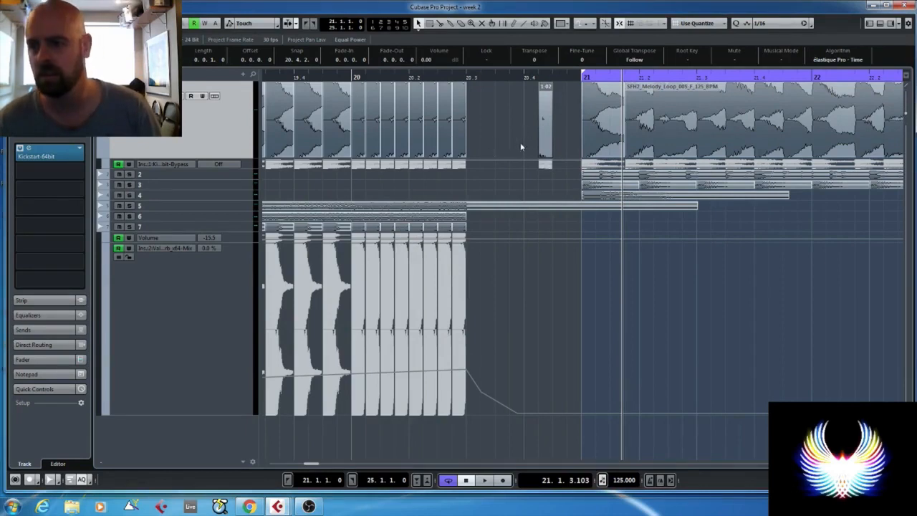
- Move the bounced slice to bar 20 beat 3 and draw an empty 1/16 event directly before bar 21 on track 1
drag(543, 129, 476, 134)
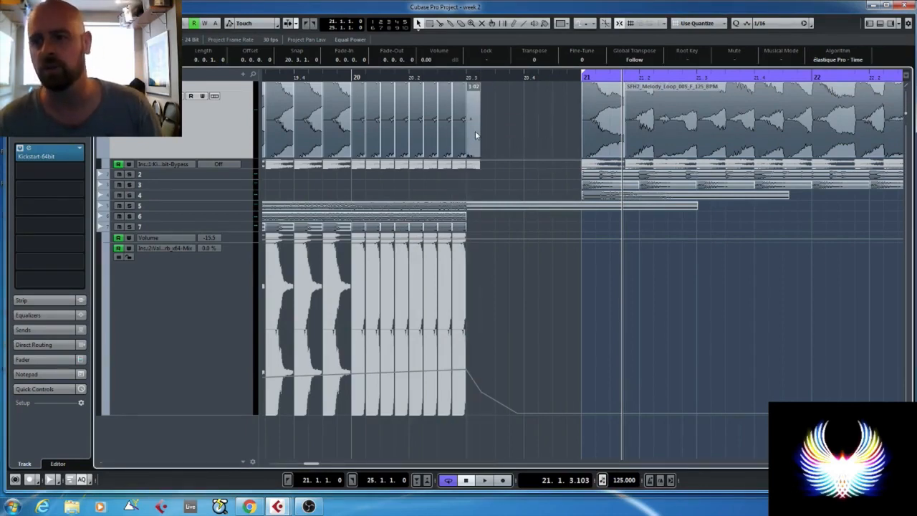
click(571, 127)
key(1)
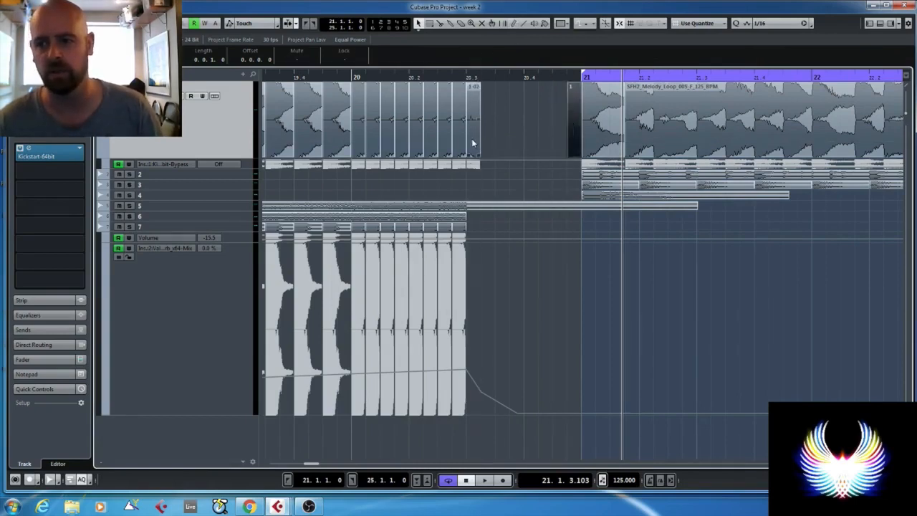
- Glue the melody slice to the empty event and bounce them into one event reaching bar 21, replacing the original
key(4)
click(477, 122)
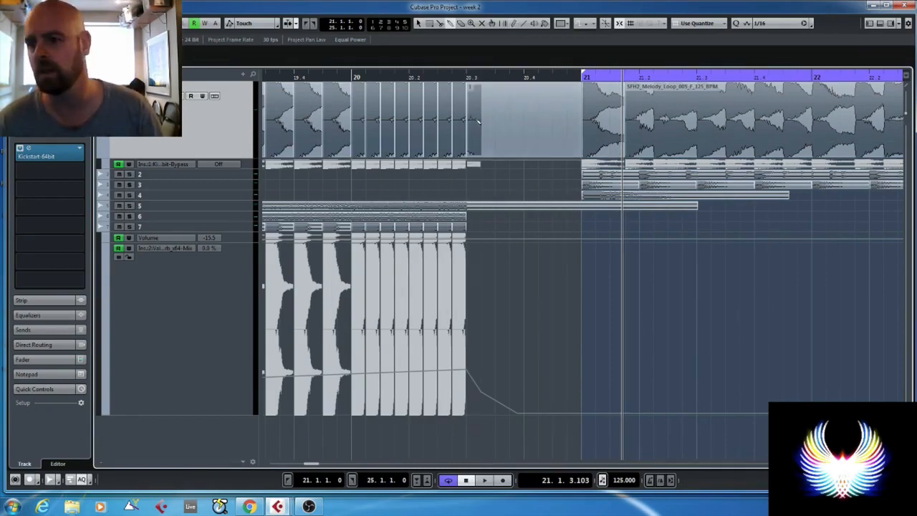
key(1)
click(485, 119)
key(ctrl+b)
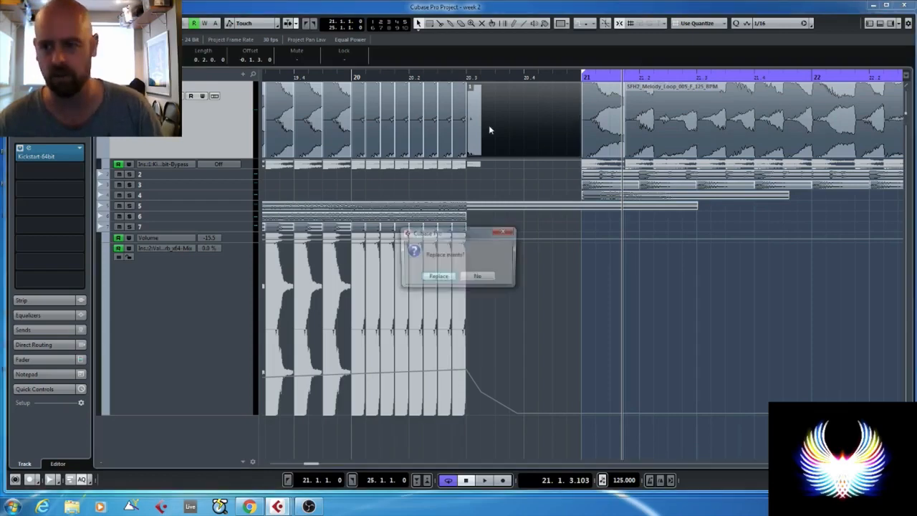
key(Return)
- Process the bounced melody event before bar 21 with Rob Papen's RP-Verb using the Welcome to RP-VERB preset
right_click(505, 133)
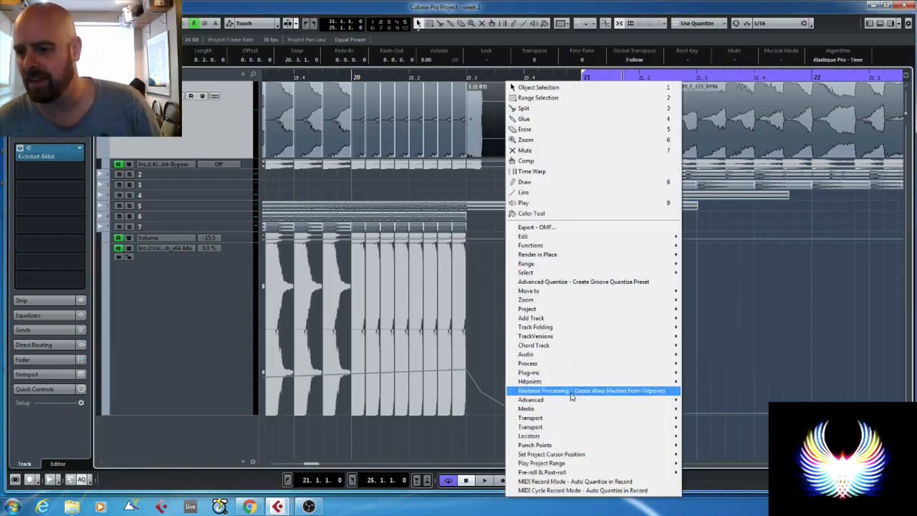
mouse_move(562, 322)
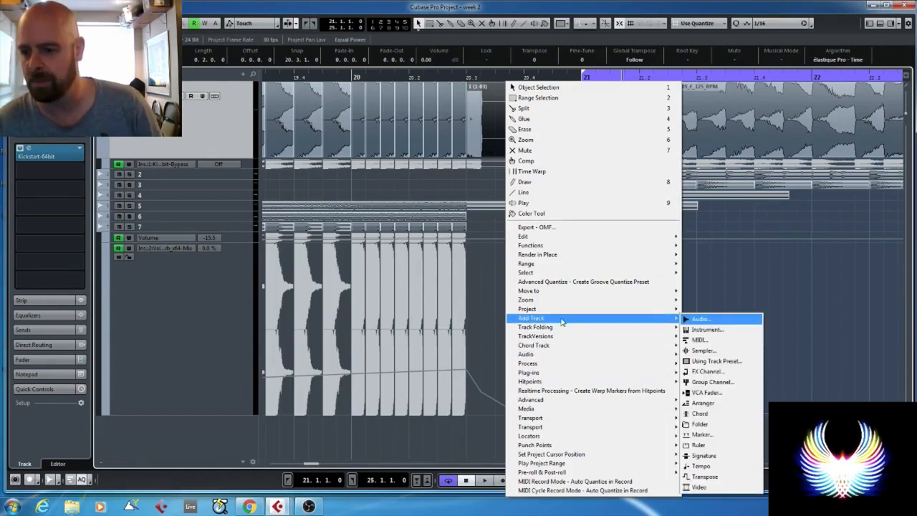
mouse_move(571, 376)
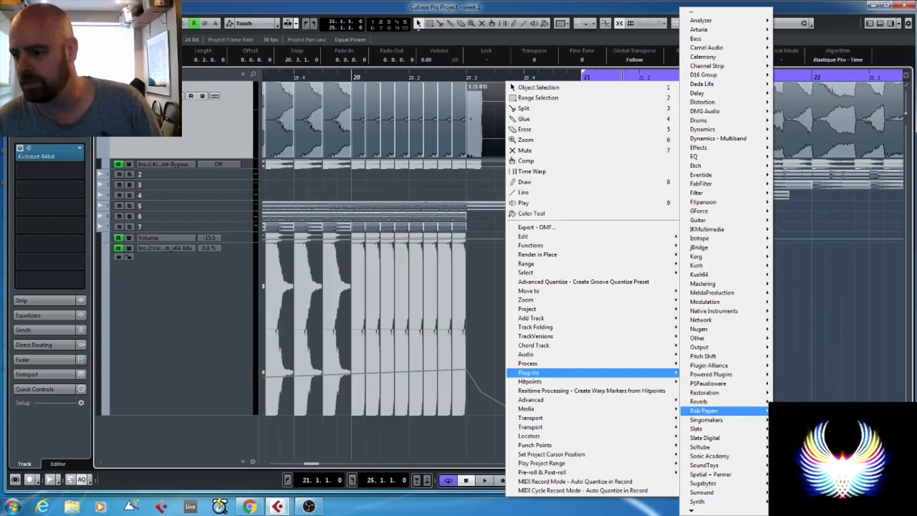
click(565, 410)
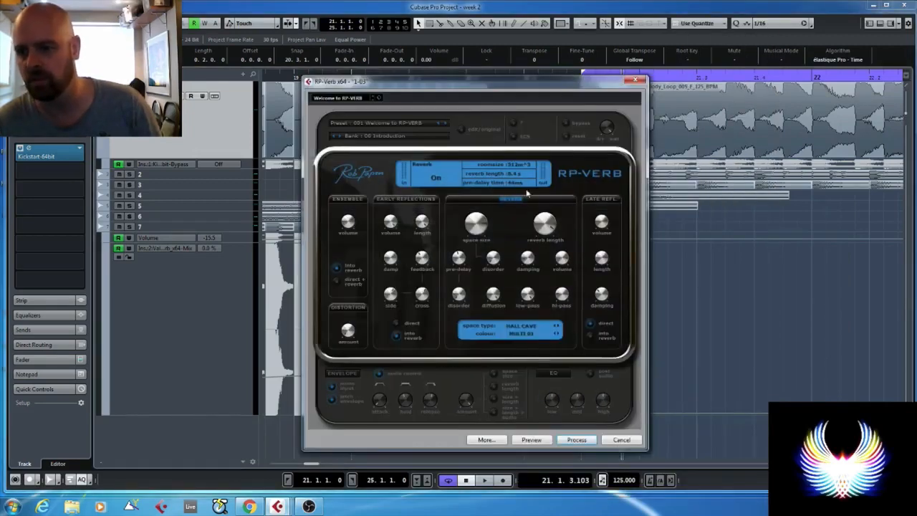
click(575, 440)
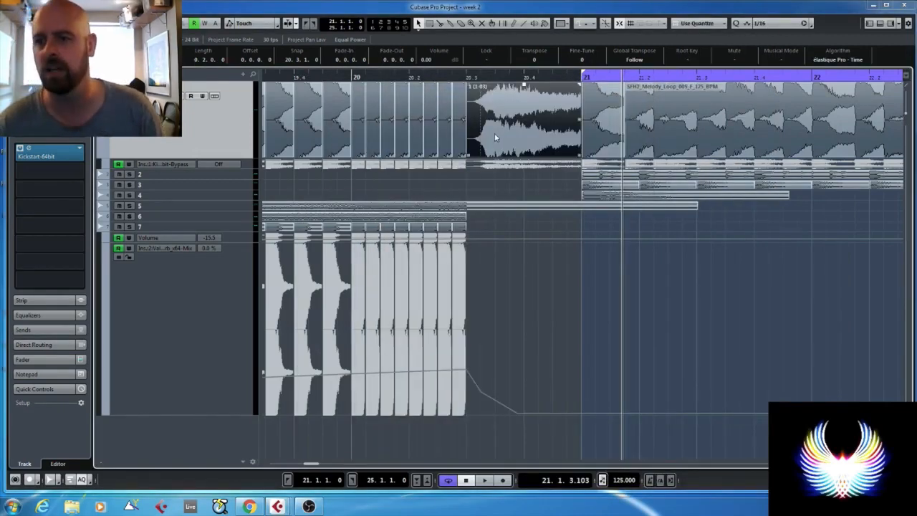
alt+click(489, 127)
key(ctrl+z)
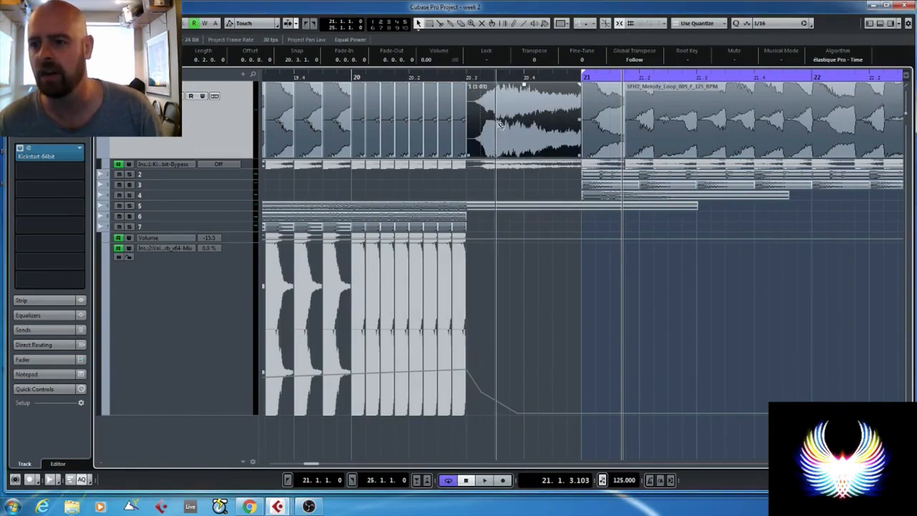
- Cut off the opening 1/16 of the reverbed melody event before bar 21 and reverse the remaining part
alt+click(491, 125)
click(486, 119)
key(Delete)
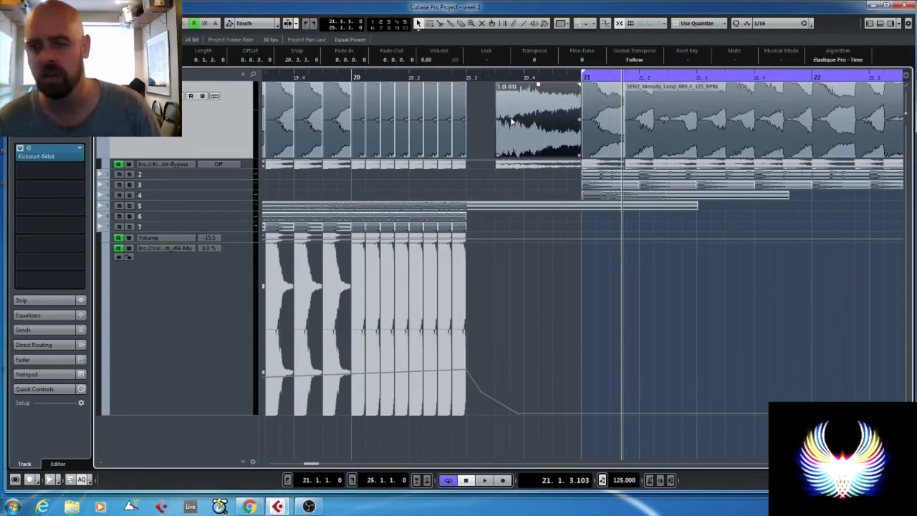
key(ctrl+r)
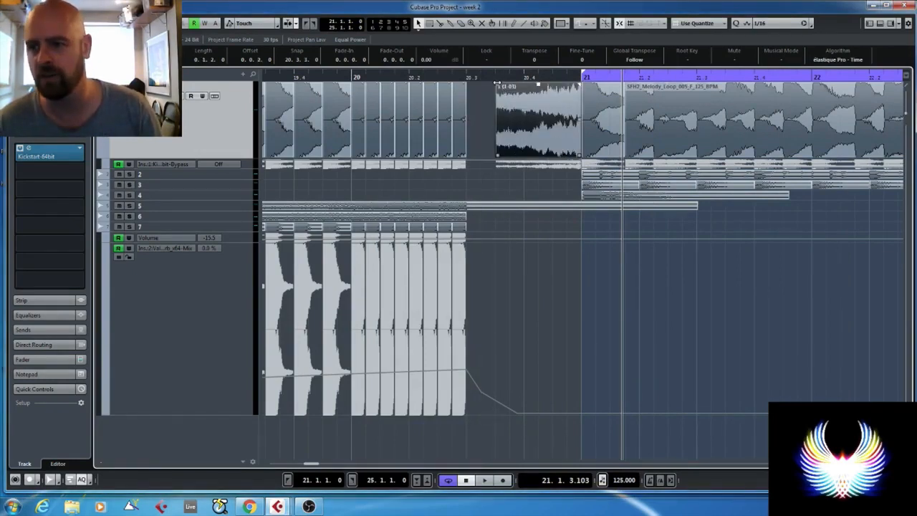
- Fade in the reversed melody event across most of its length, lower its volume to -6.42 dB and audition it into the drop
drag(497, 84, 537, 130)
click(388, 79)
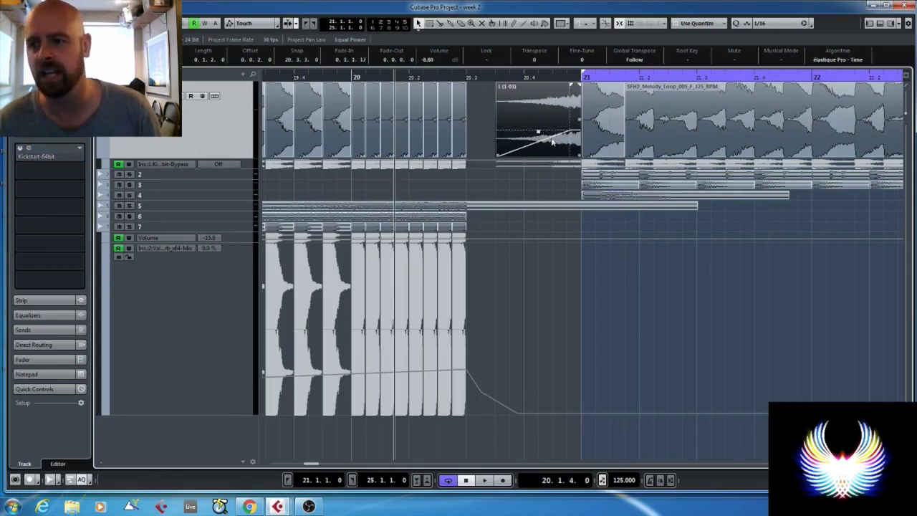
drag(537, 131, 538, 123)
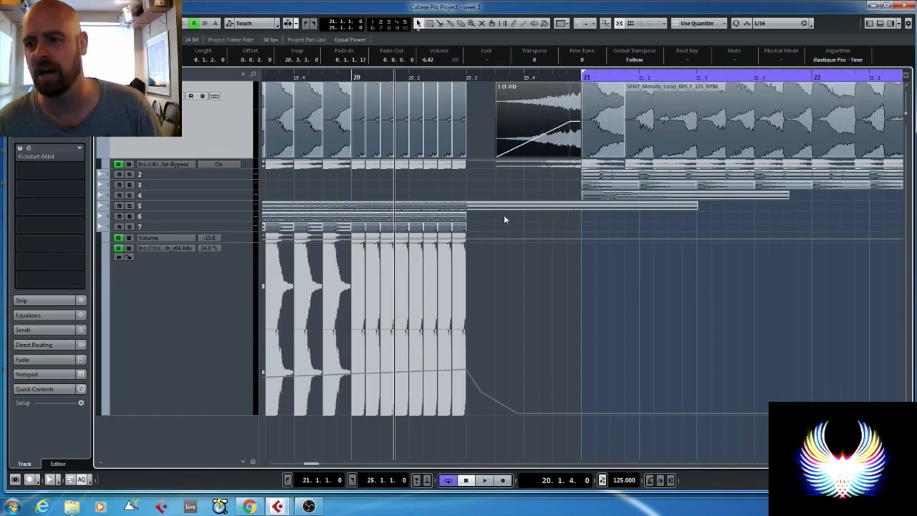
key(space)
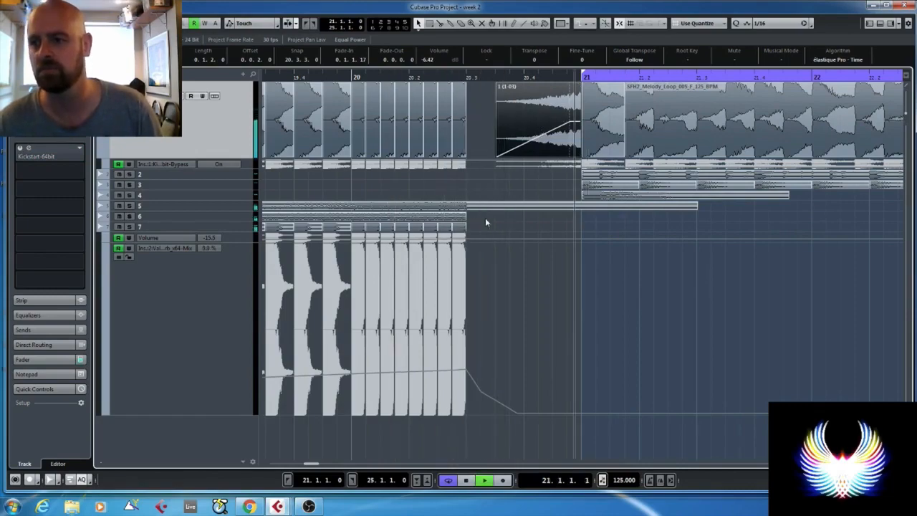
key(space)
- Insert FabFilter Simplon on the Stereo Out channel and set the playhead at 15.3.3 before the build-up
scroll(537, 209, down, 3)
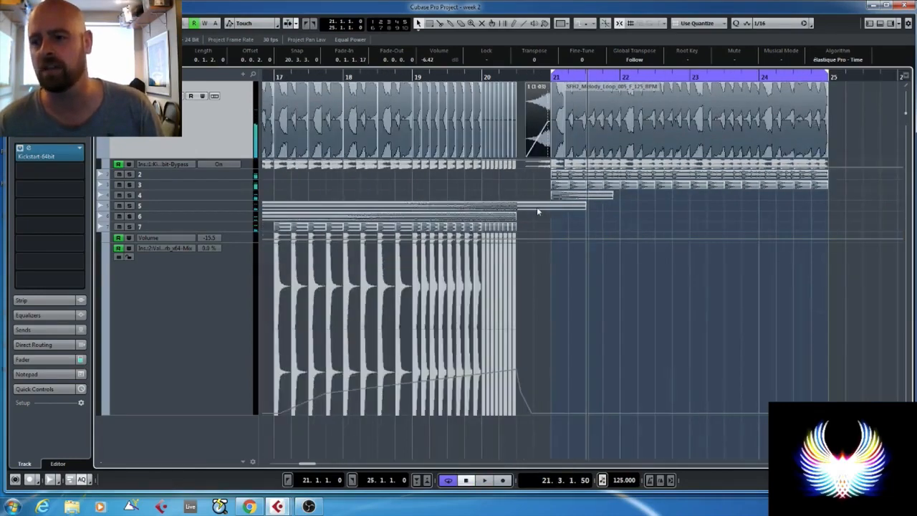
scroll(536, 206, down, 2)
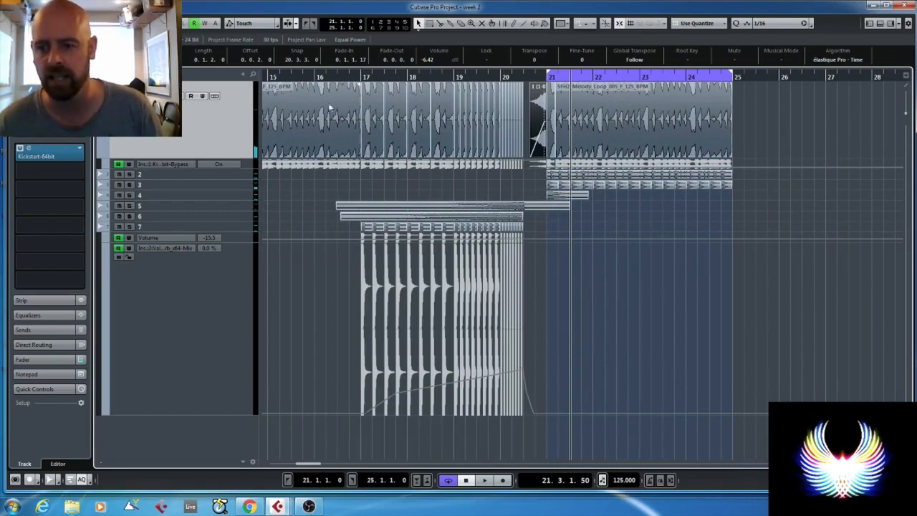
drag(333, 78, 296, 78)
click(201, 333)
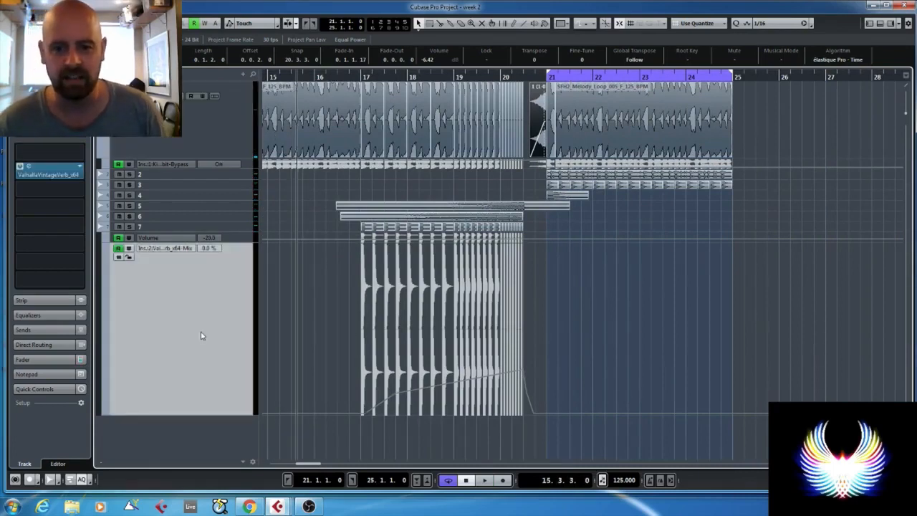
key(z)
key(F3)
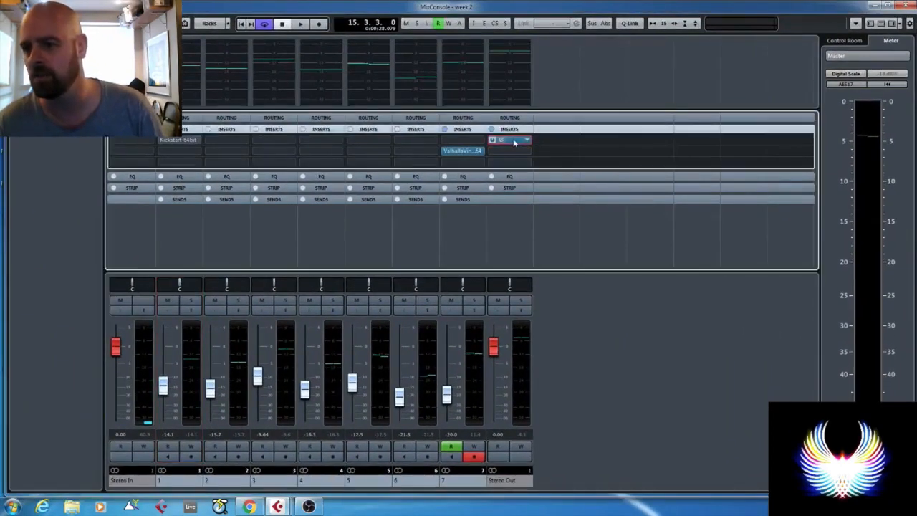
click(900, 9)
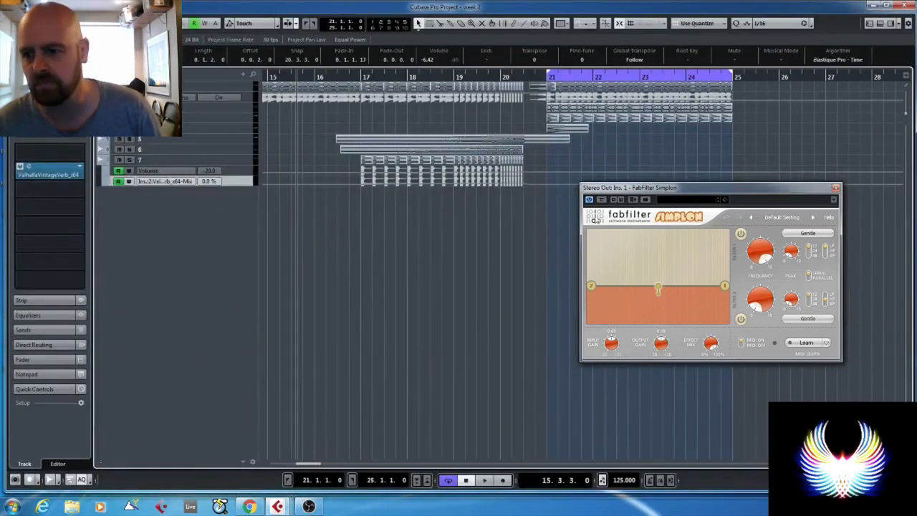
- Record Simplon filter 2 frequency and peak automation during playback, sweeping the low cut up through the build-up and back before bar 21
drag(633, 192, 631, 176)
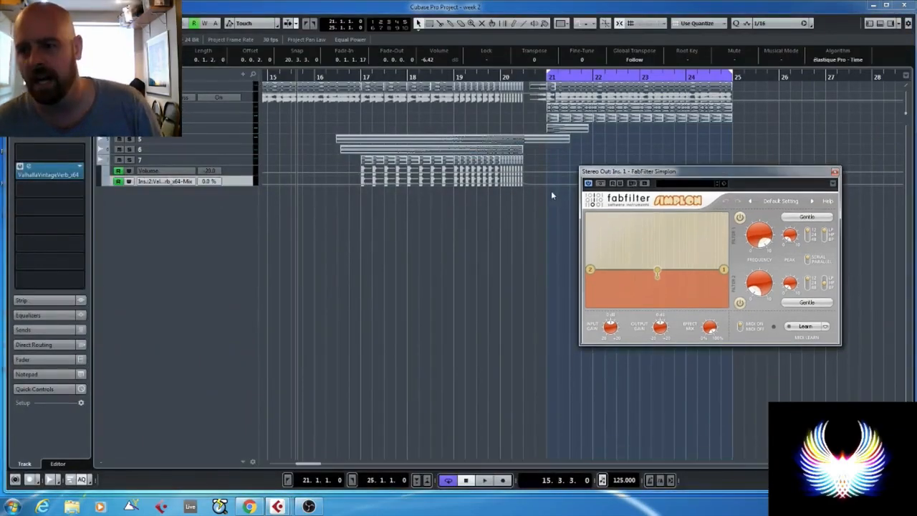
click(619, 184)
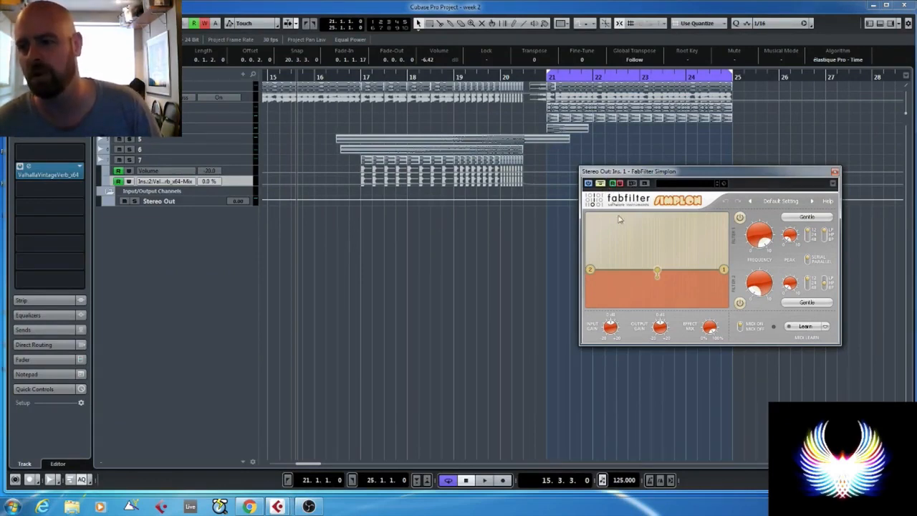
click(591, 269)
mouse_move(592, 269)
mouse_down()
mouse_move(649, 260)
mouse_move(587, 274)
mouse_up()
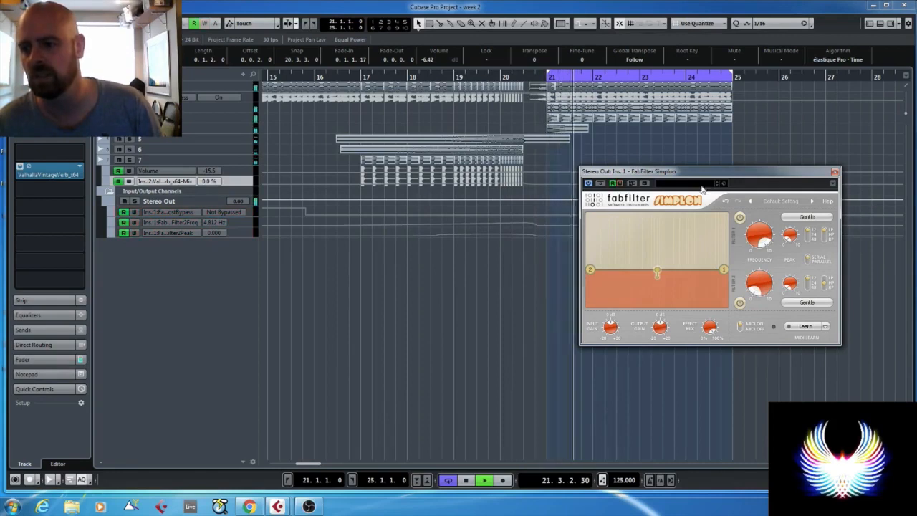
key(space)
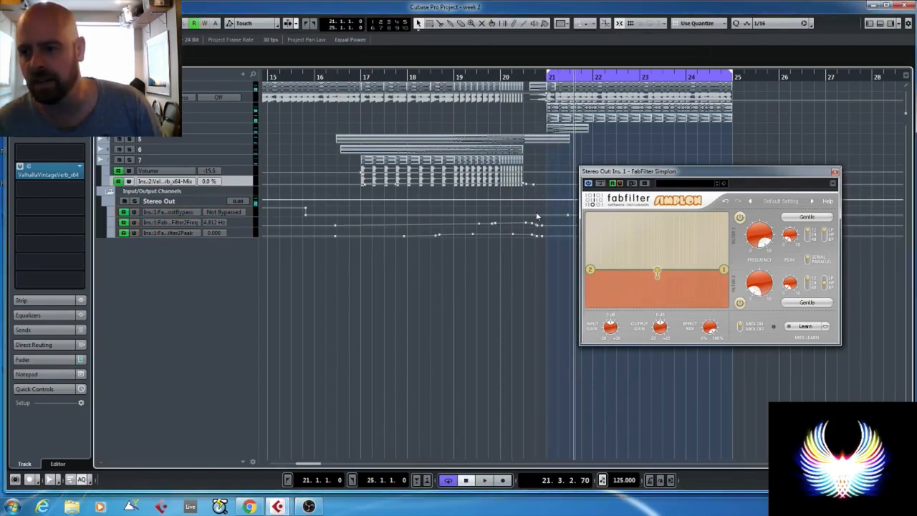
- Edit Simplon's bypass automation on the Stereo Out so the filter is bypassed from bar 21, and close the plug-in
click(546, 216)
drag(549, 220, 548, 213)
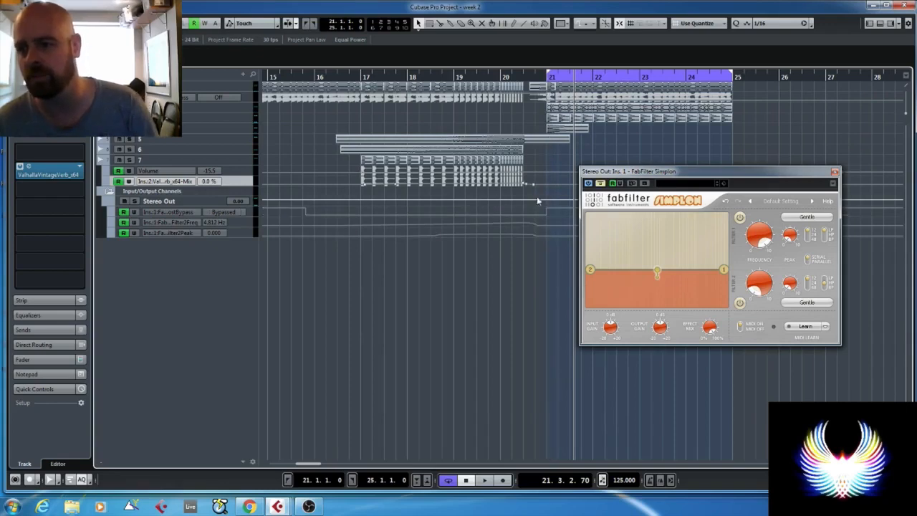
click(836, 172)
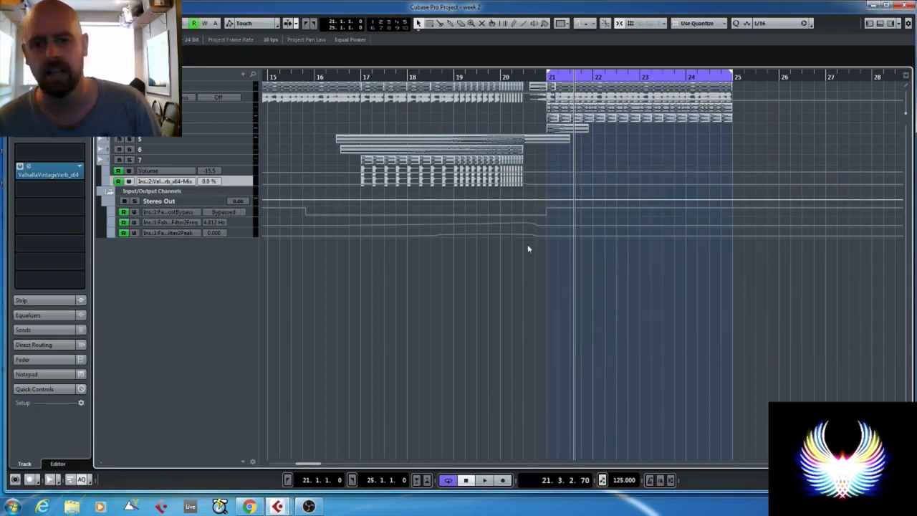
- Draw a slight Stereo Out volume fade from bar 17 that returns to full level at bar 21, and play from bar 13
drag(196, 208, 194, 249)
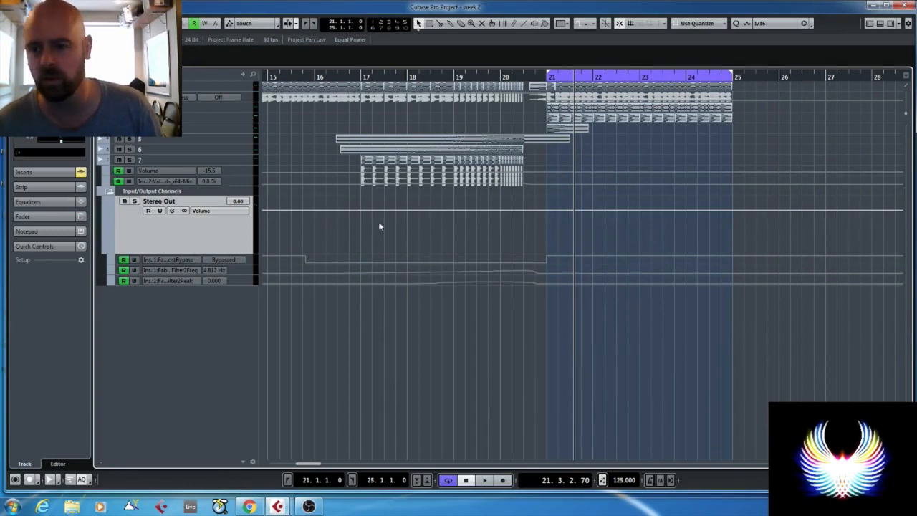
click(360, 210)
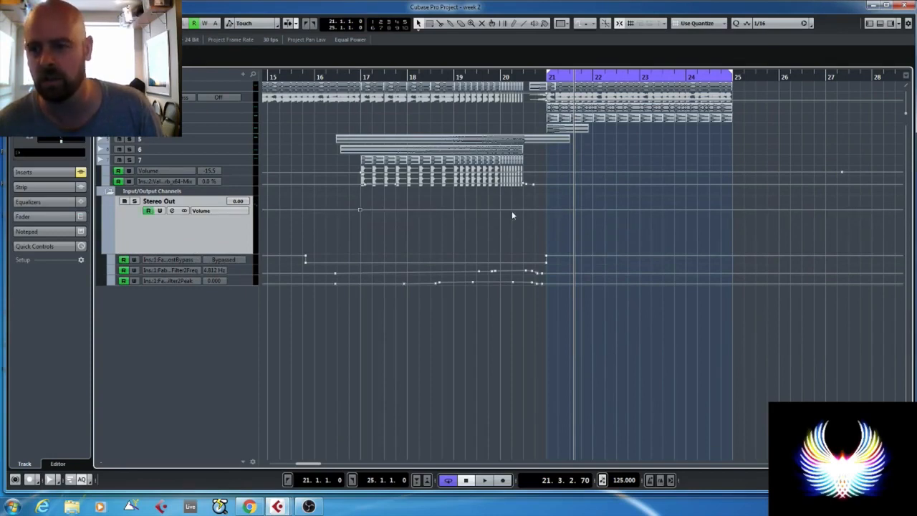
click(547, 209)
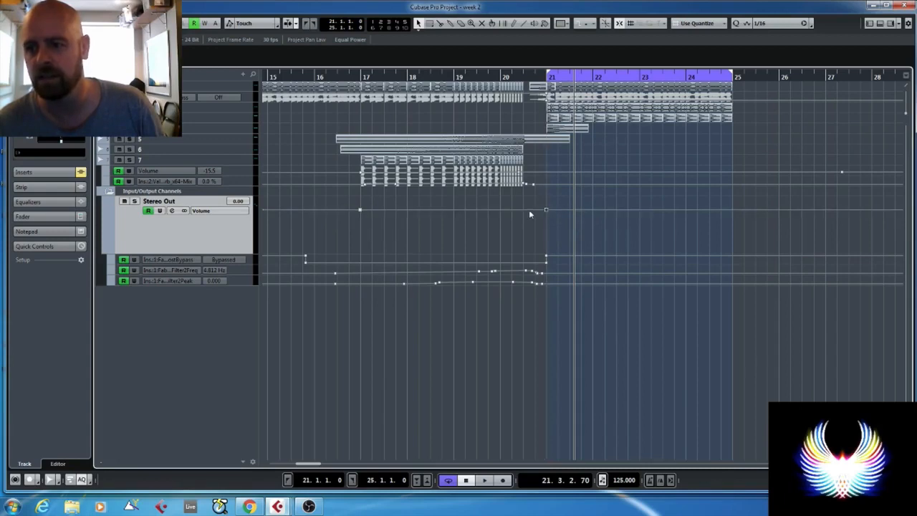
drag(529, 209, 557, 218)
drag(308, 78, 345, 77)
scroll(399, 172, down, 2)
scroll(398, 176, down, 1)
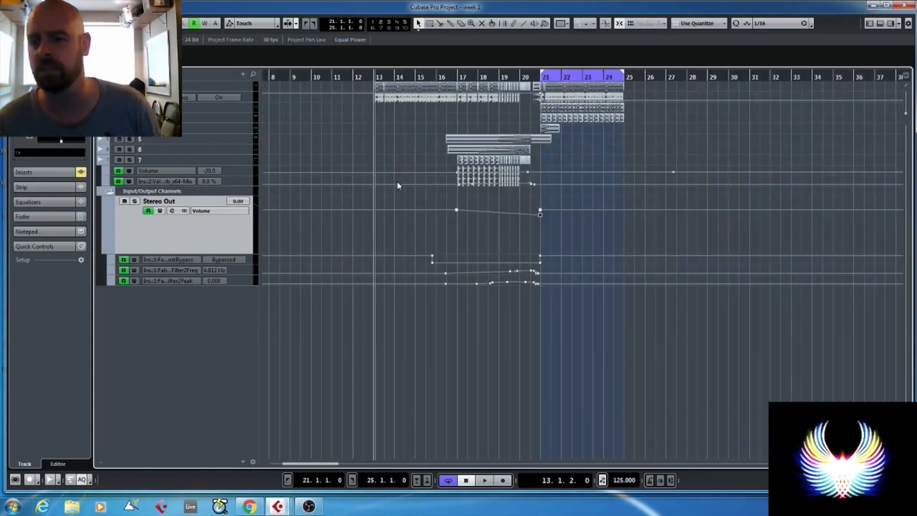
key(space)
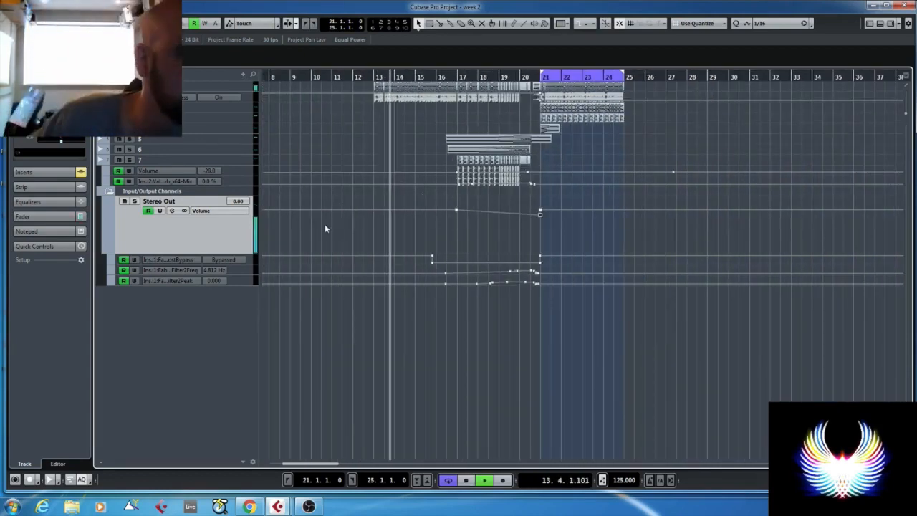
- Start the Stereo Out volume fade just after bar 13 without the bar 17 point, and thin the filter automation points around bar 18
click(380, 210)
key(Delete)
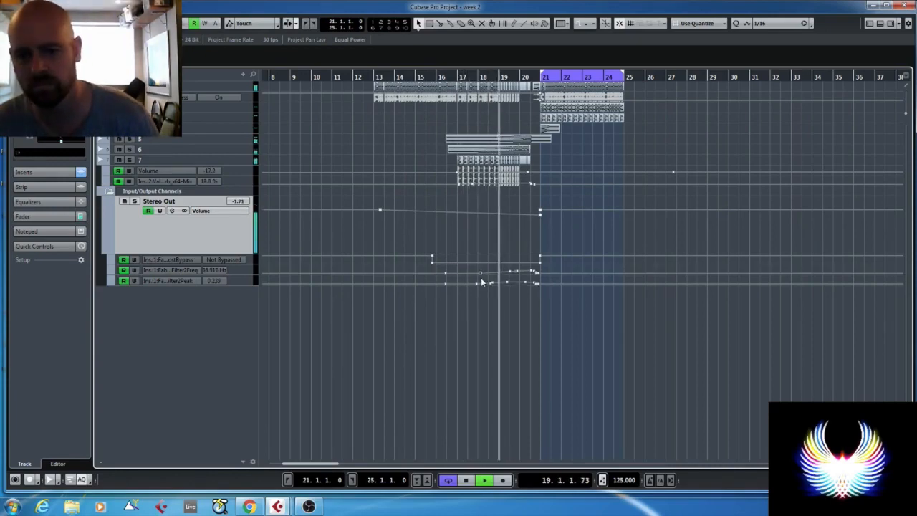
drag(491, 282, 491, 292)
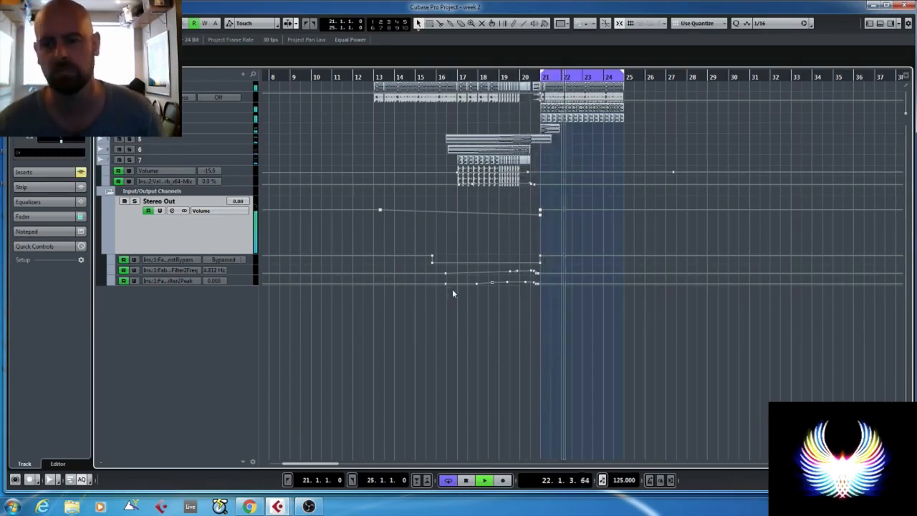
key(space)
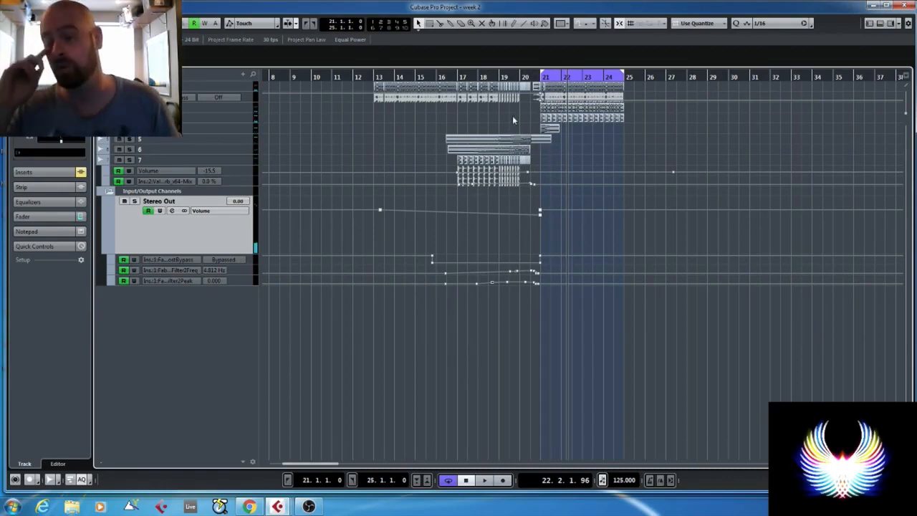
- Enlarge melody track 1 to show its waveforms across the build-up and drop
key(g)
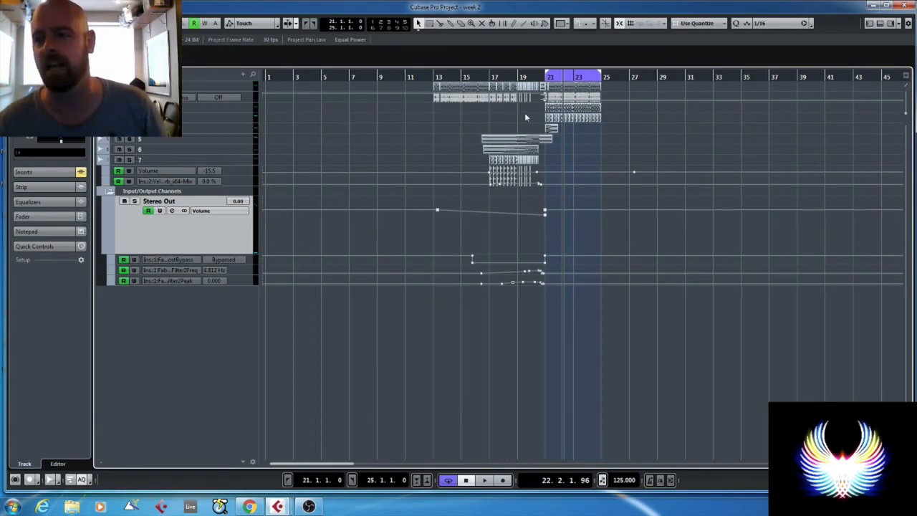
key(h)
drag(232, 89, 231, 146)
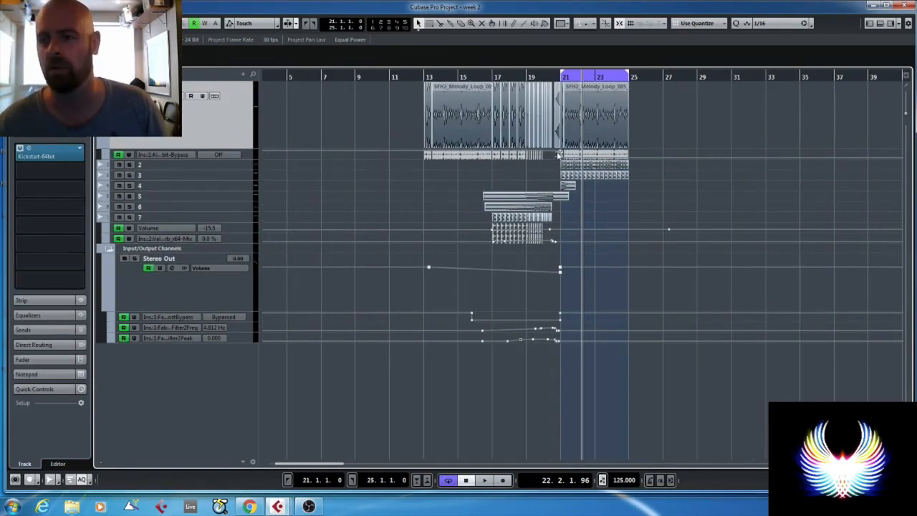
scroll(496, 139, left, 2)
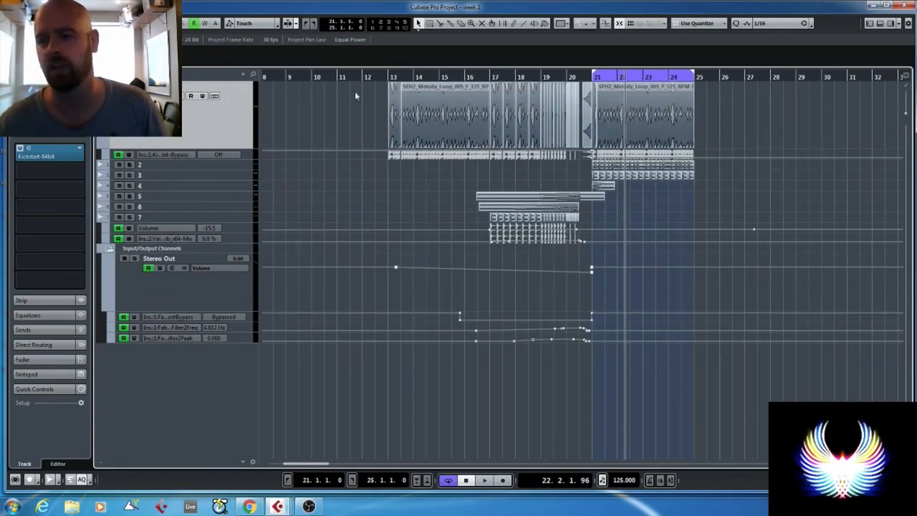